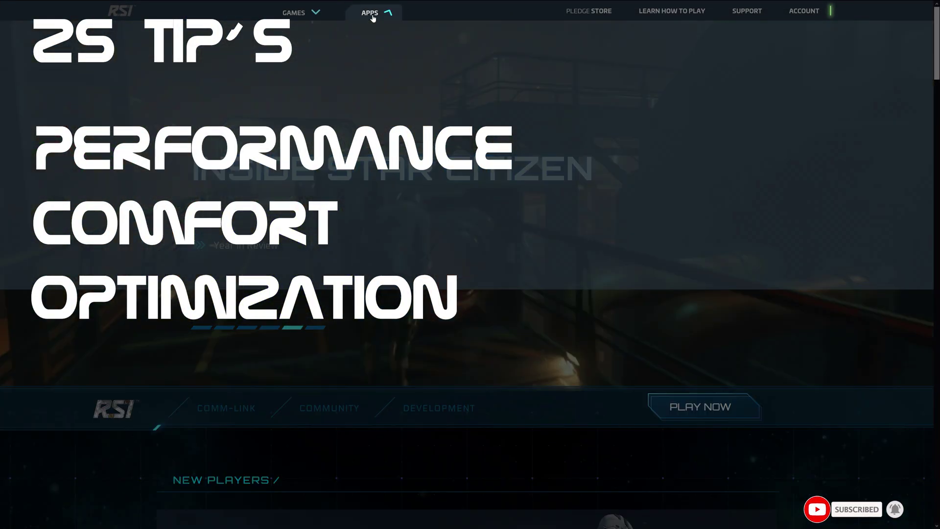
Launch the Telemetry app and filter the FPS distribution to 3840*2160 resolution.
left_click(373, 17)
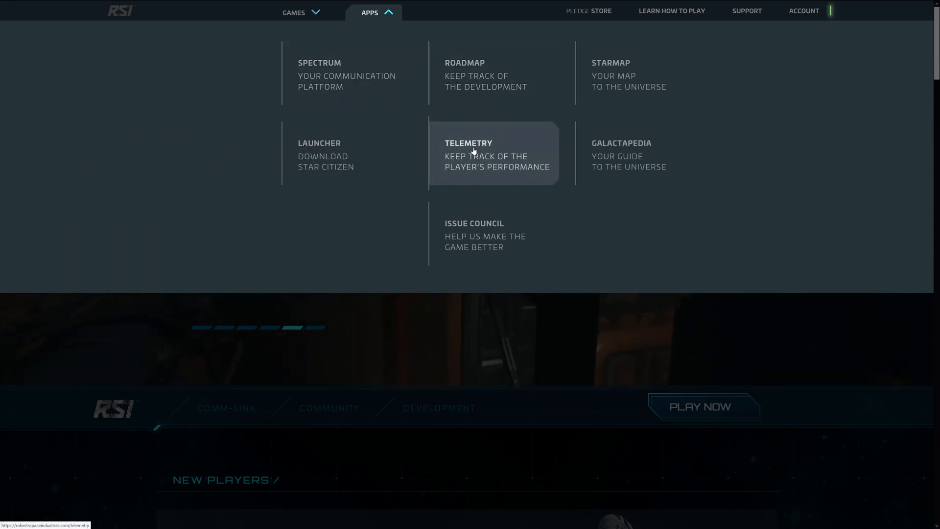
left_click(470, 147)
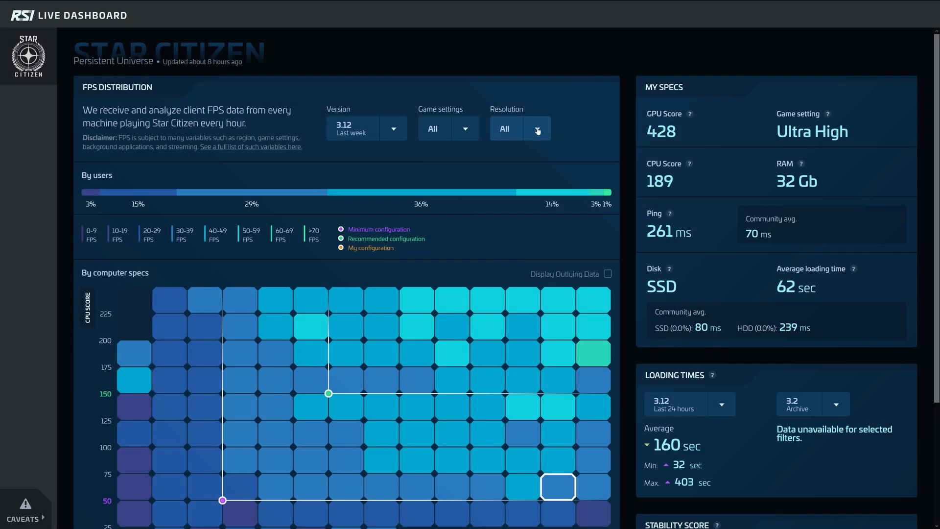
left_click(538, 131)
scroll(544, 202, "down", 3)
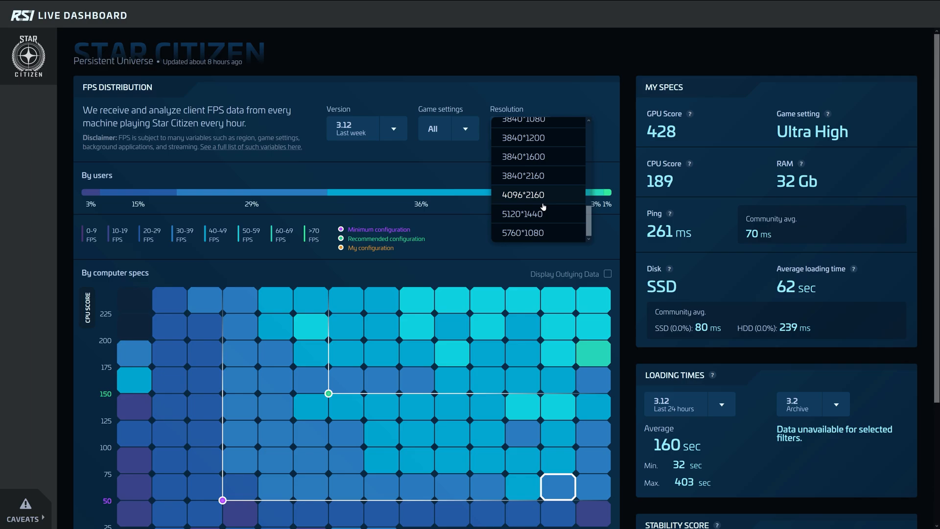
left_click(528, 176)
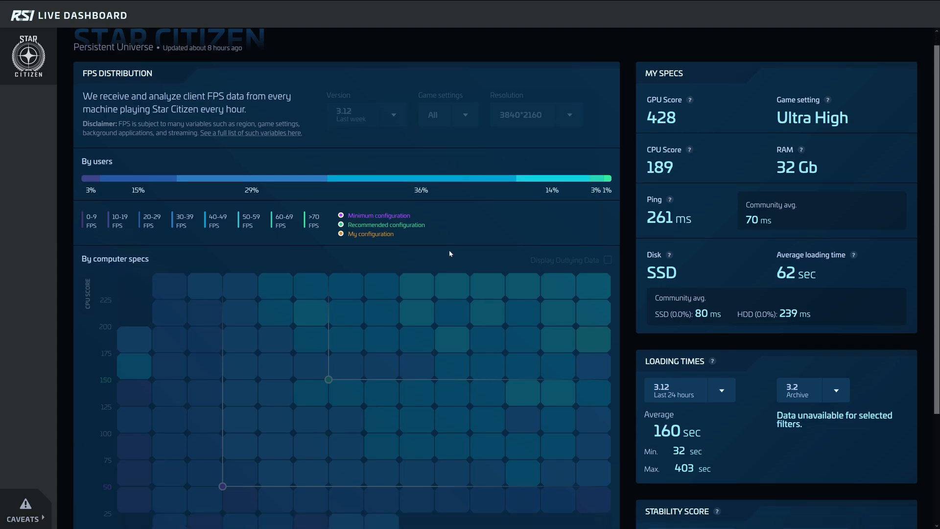
scroll(527, 175, "down", 3)
scroll(486, 221, "up", 3)
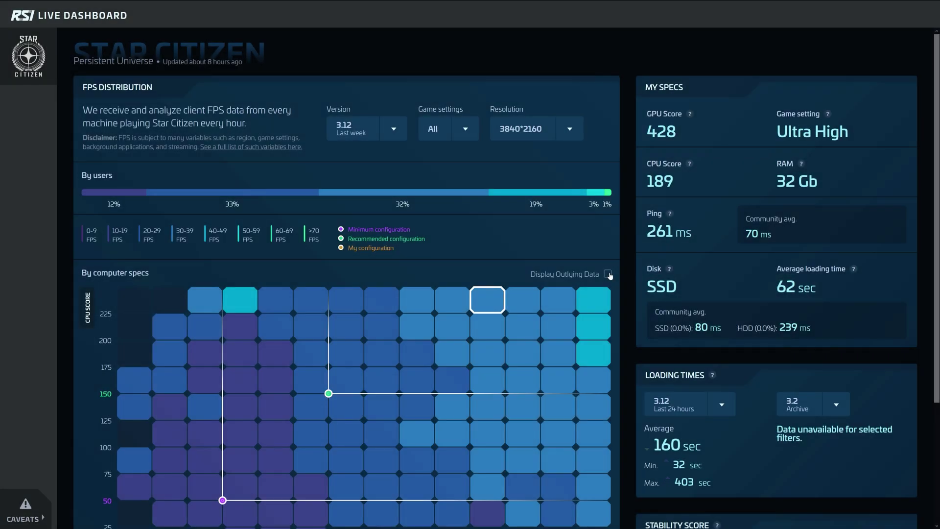
Enable Display Outlying Data on the heatmap and note the CPU and GPU score axes.
left_click(607, 274)
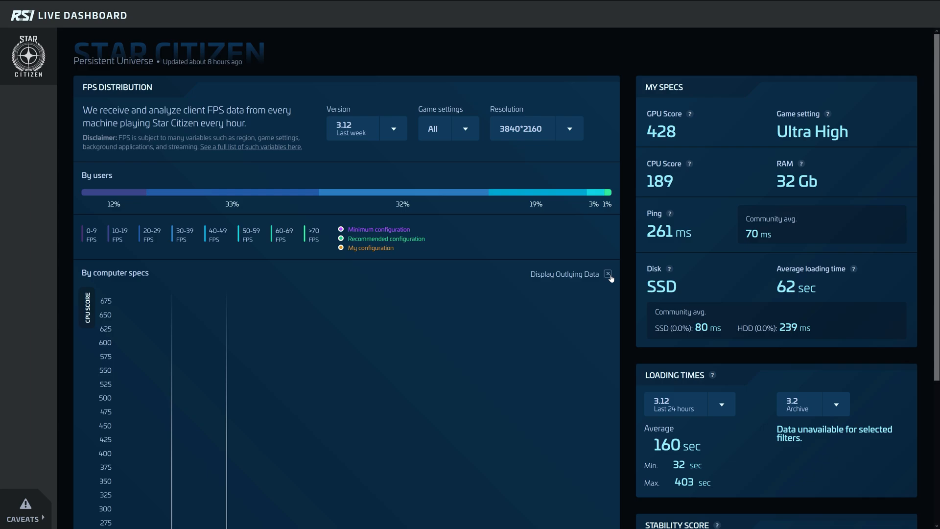
scroll(481, 237, "down", 3)
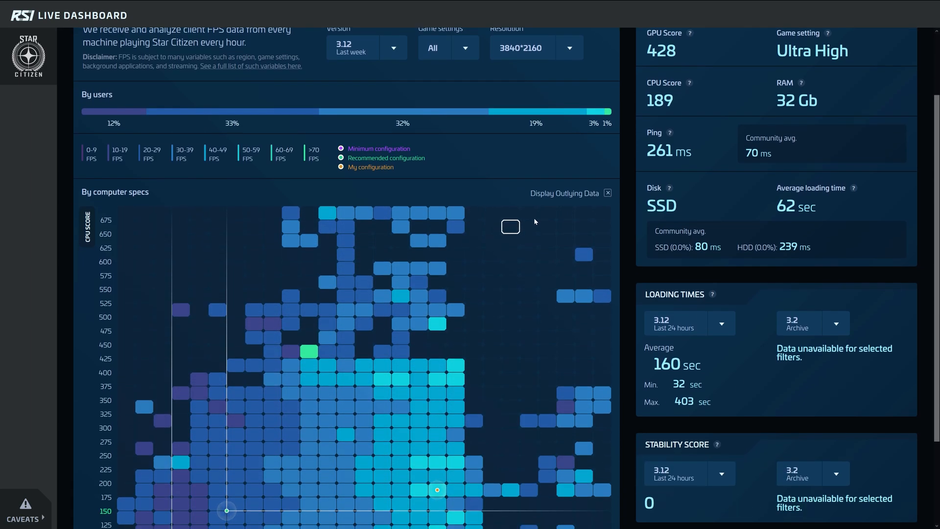
left_click(561, 194)
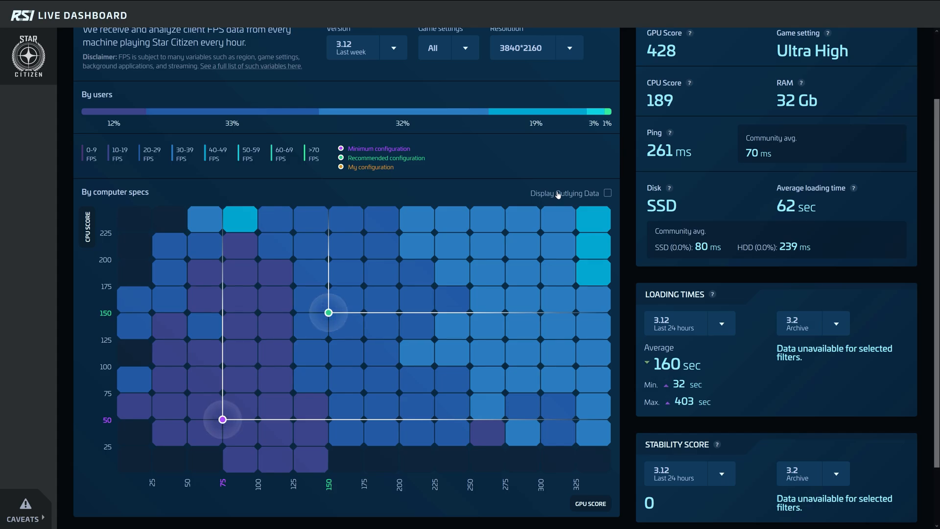
left_click(559, 193)
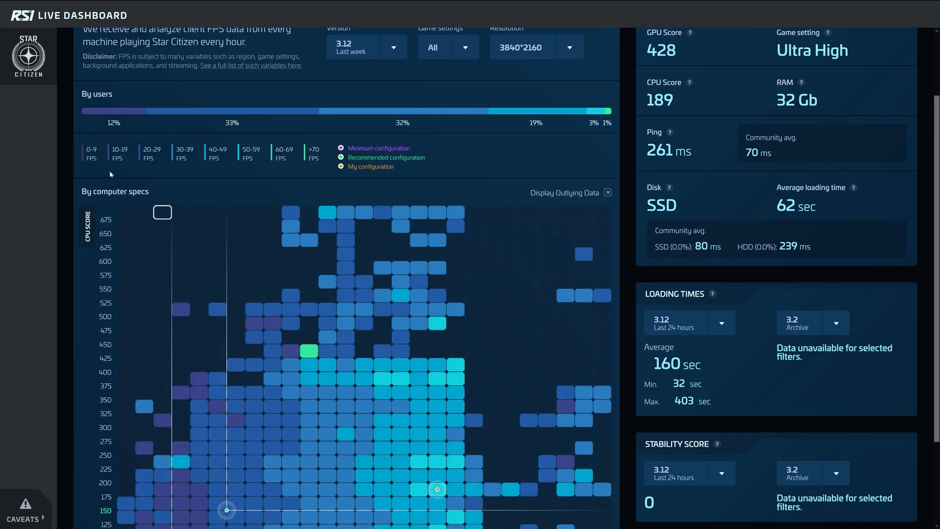
scroll(180, 220, "down", 4)
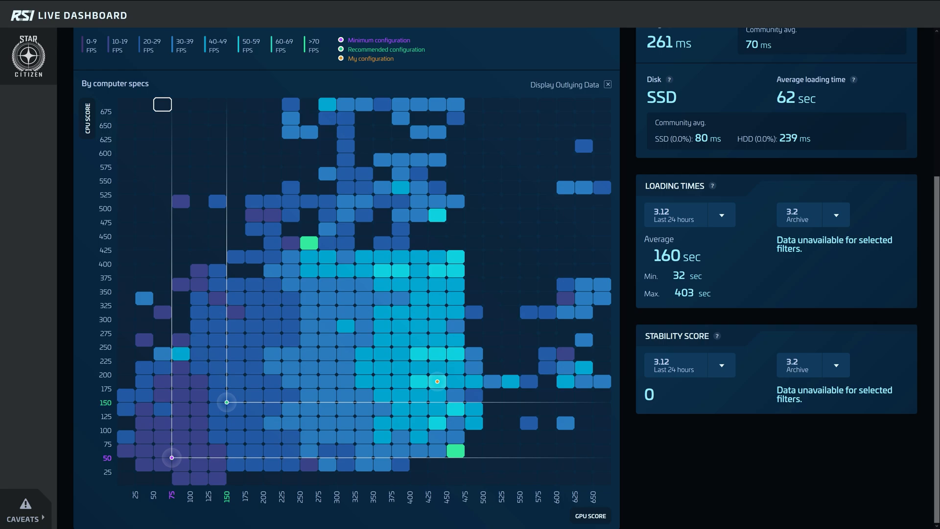
left_click_drag(91, 104, 93, 125)
left_click_drag(577, 515, 610, 517)
Inspect heatmap details for GPU 75/CPU 50 (14.4 FPS) and GPU 150/CPU 150 (22.4 FPS).
left_click(182, 456)
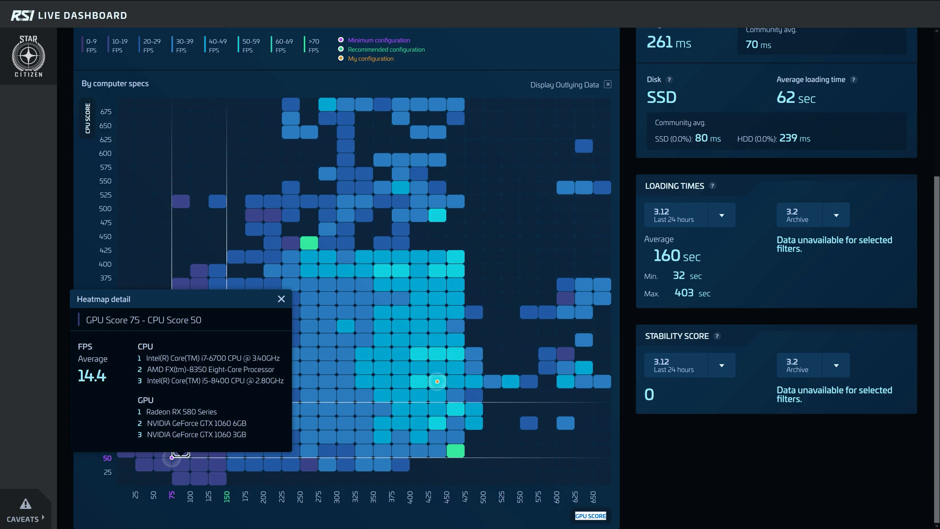
left_click_drag(78, 376, 111, 379)
left_click(207, 344)
left_click(281, 298)
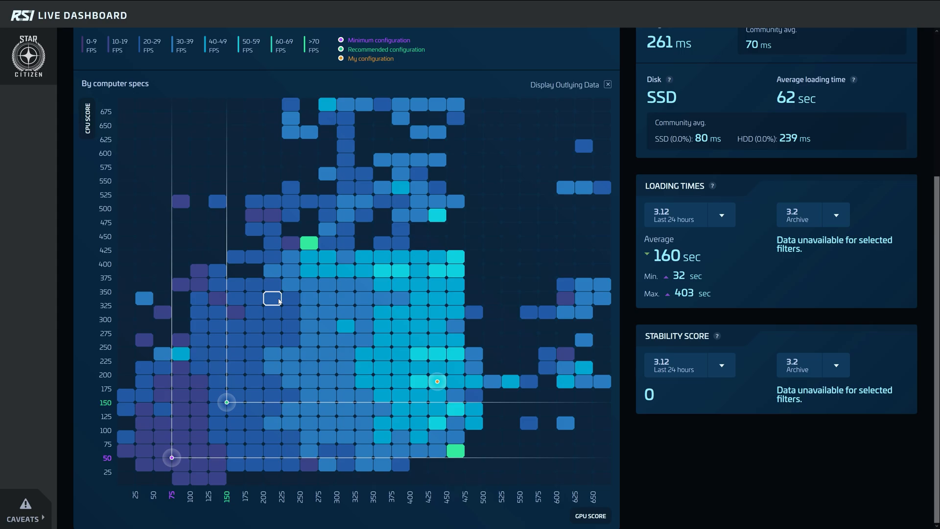
left_click(240, 399)
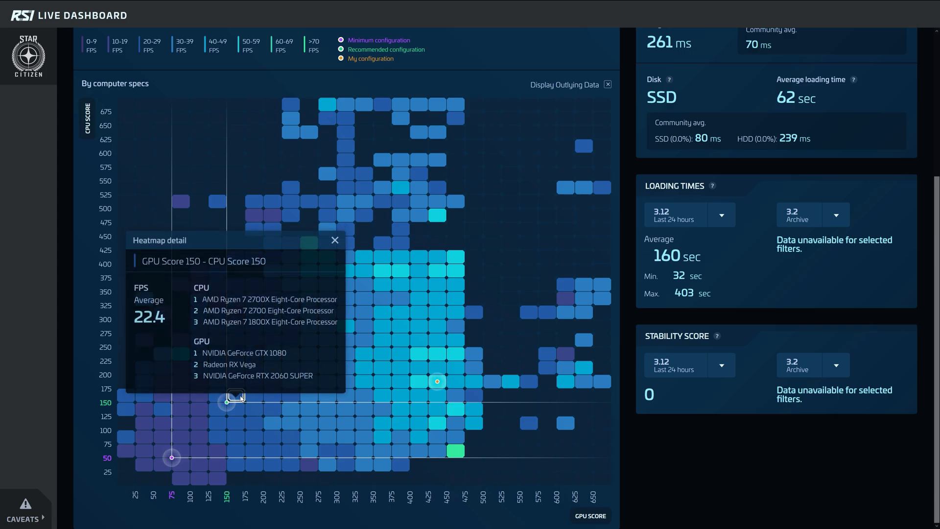
left_click_drag(135, 321, 172, 322)
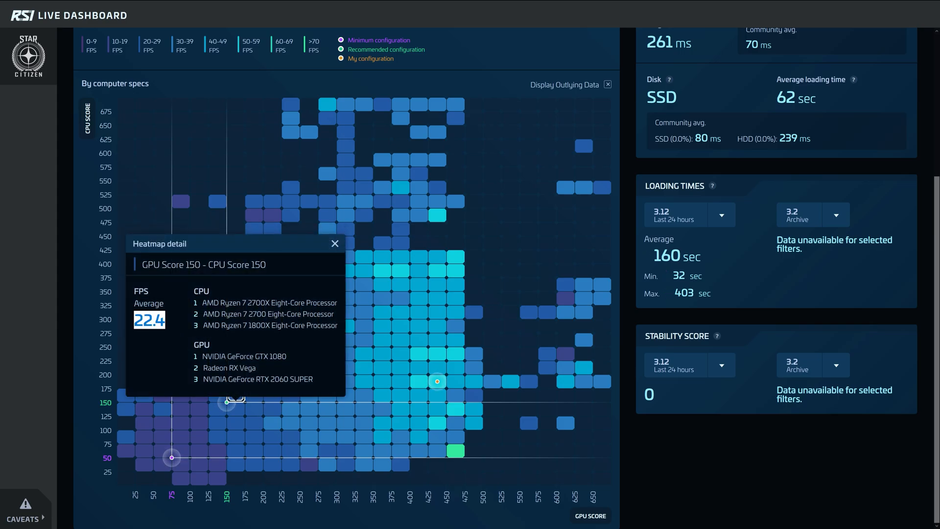
left_click(273, 344)
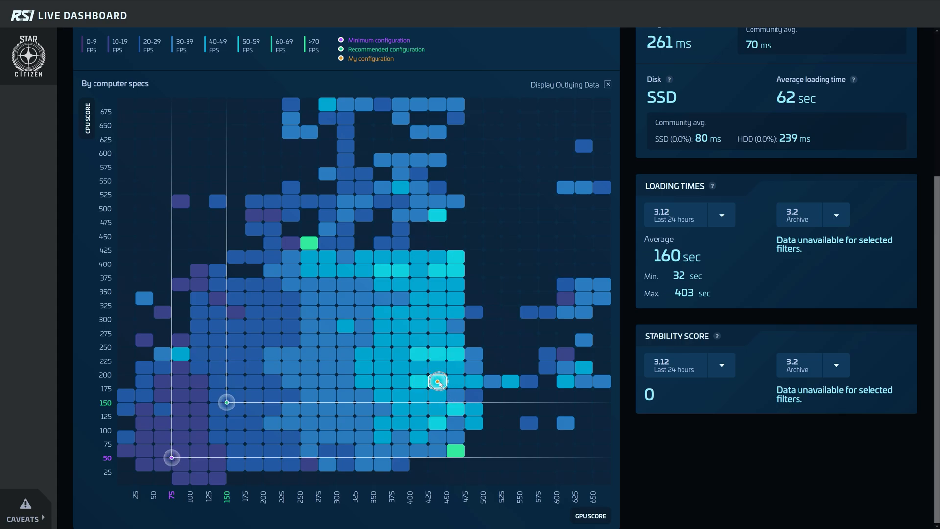
Inspect the GPU 425/CPU 175 heatmap cell showing 51.3 average FPS.
left_click(439, 382)
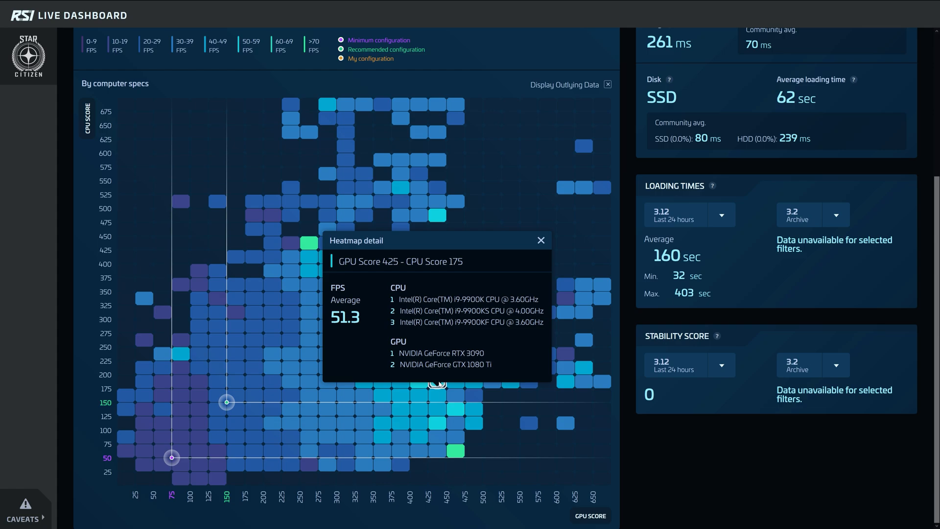
left_click_drag(333, 317, 367, 316)
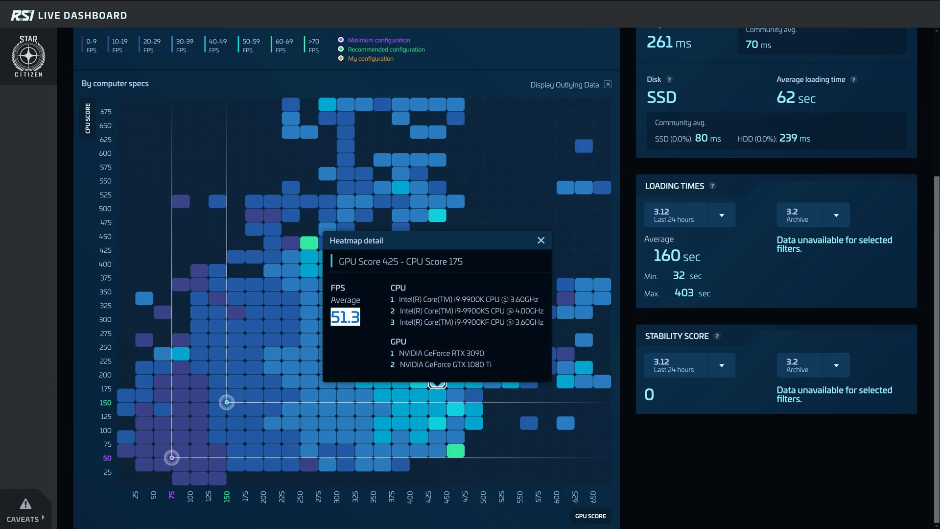
left_click(541, 242)
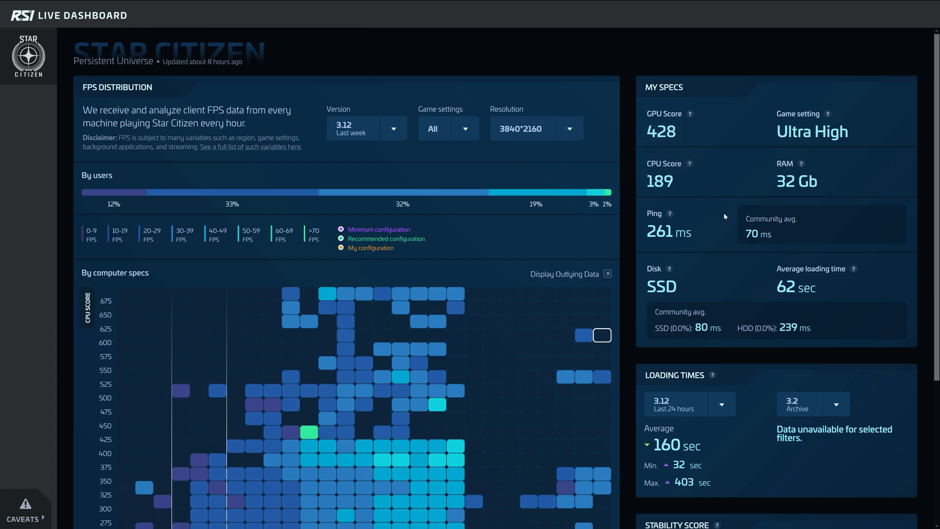
mouse_move(670, 213)
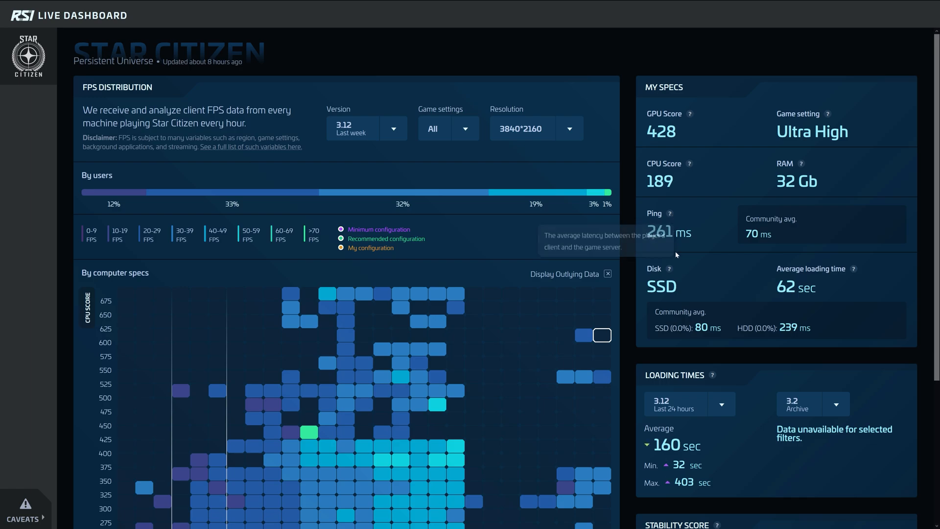
Highlight the 261 ms ping value in the stability comparison, then clear it.
double_click(659, 232)
left_click(697, 235)
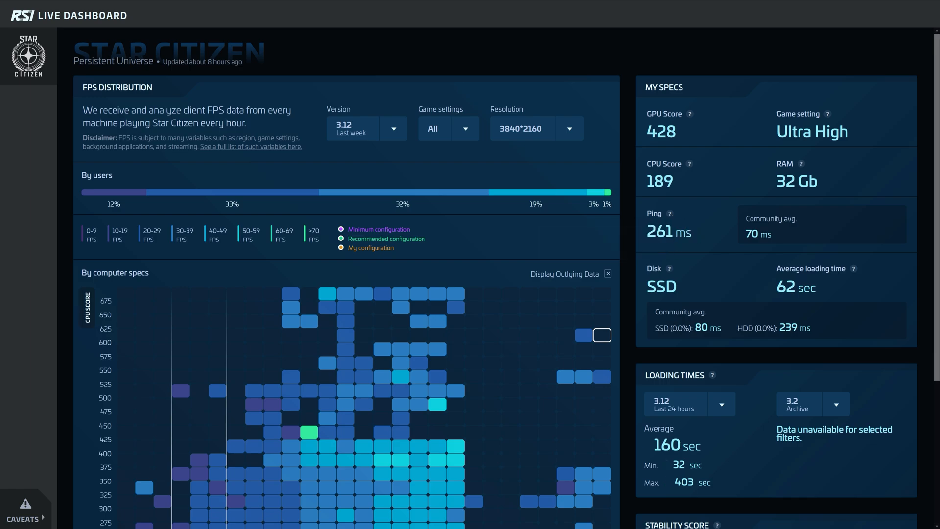
scroll(717, 237, "down", 3)
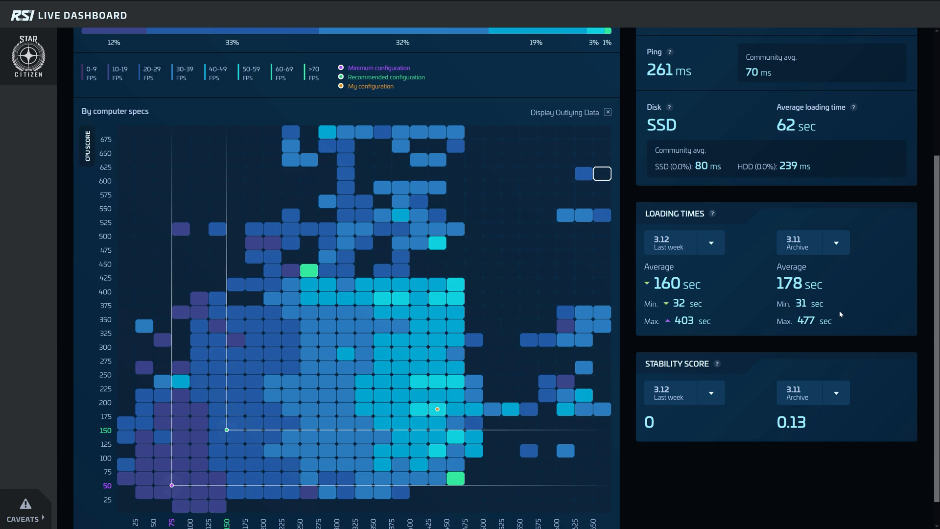
scroll(840, 315, "up", 5)
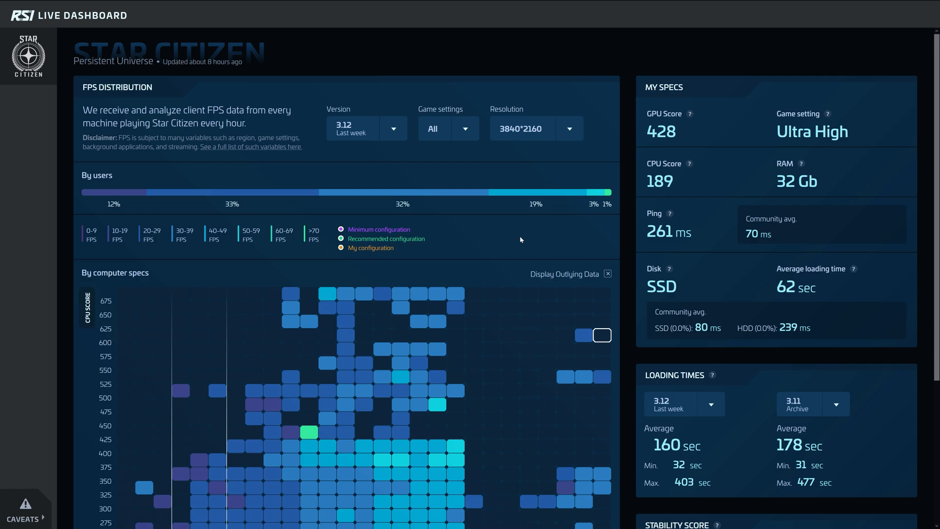
scroll(520, 236, "down", 3)
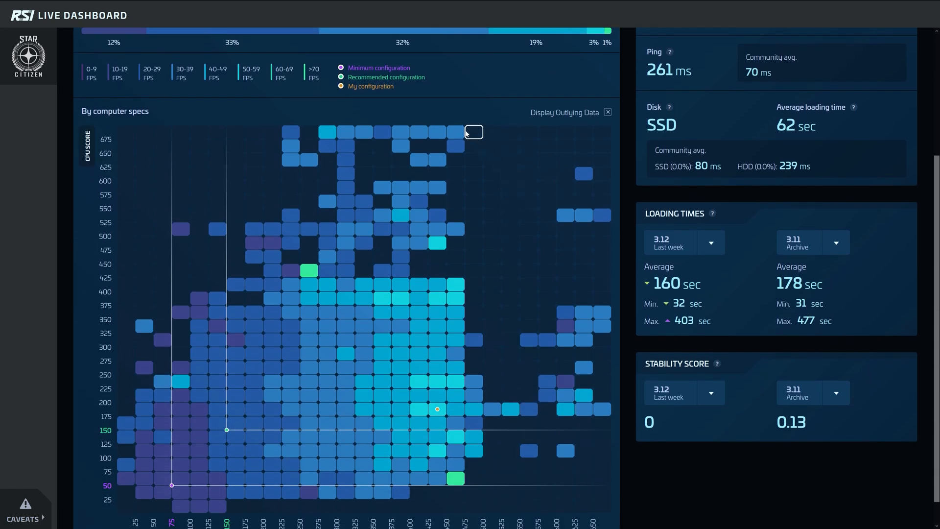
mouse_move(455, 133)
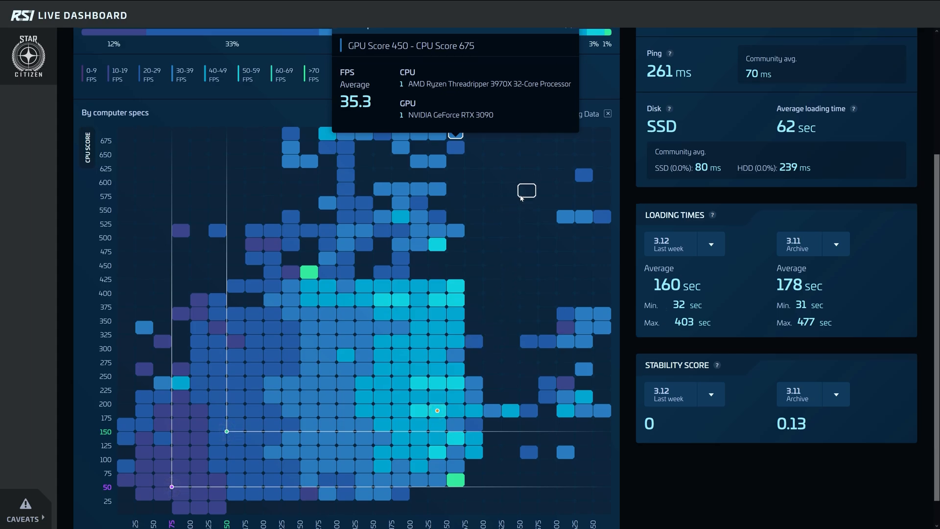
scroll(507, 214, "up", 3)
Note the GPU score of 428 and inspect the GPU 375/CPU 425 heatmap cell.
left_click(570, 186)
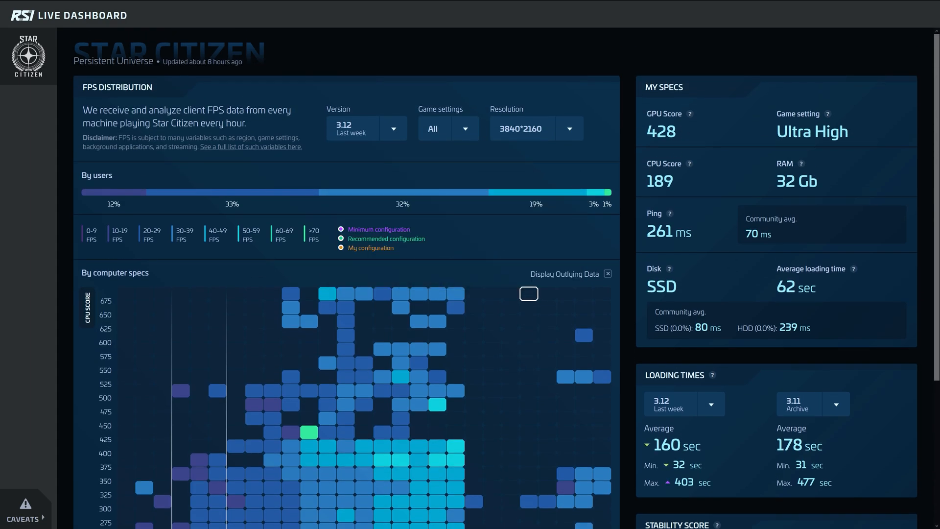
left_click_drag(647, 132, 678, 131)
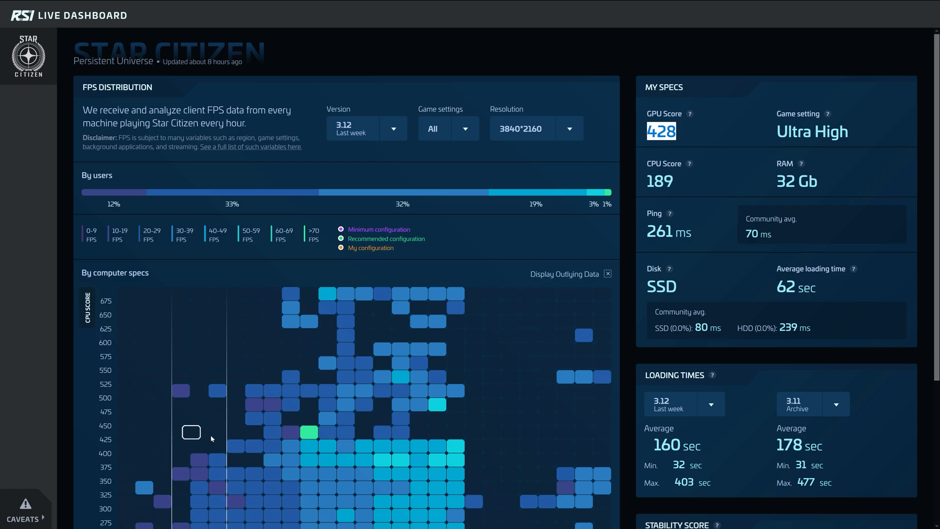
left_click(400, 432)
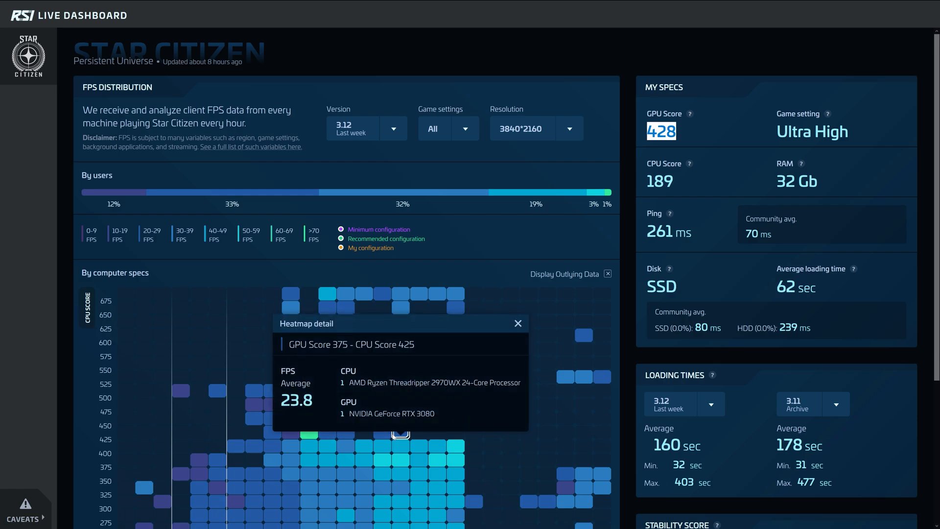
left_click(518, 323)
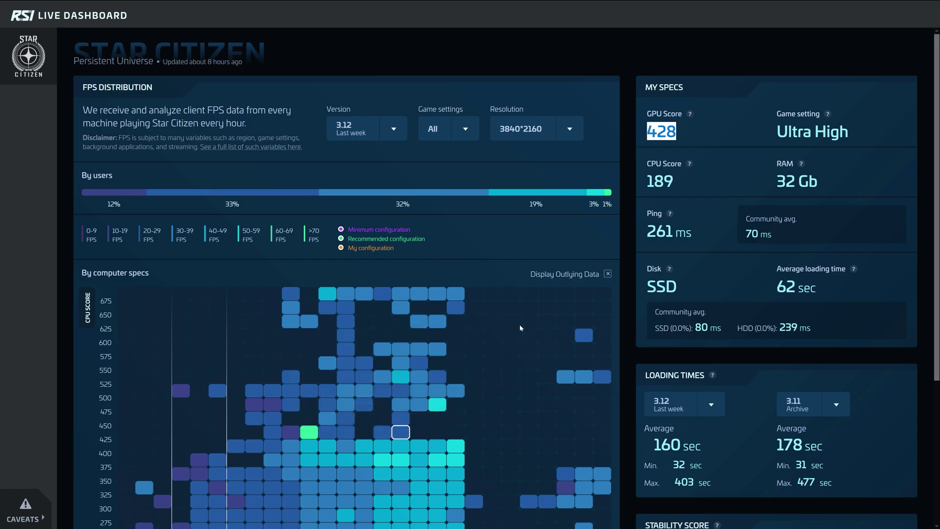
View the GPU 425/CPU 175 detail and highlight the RTX 3090 and listed CPU models.
left_click(438, 405)
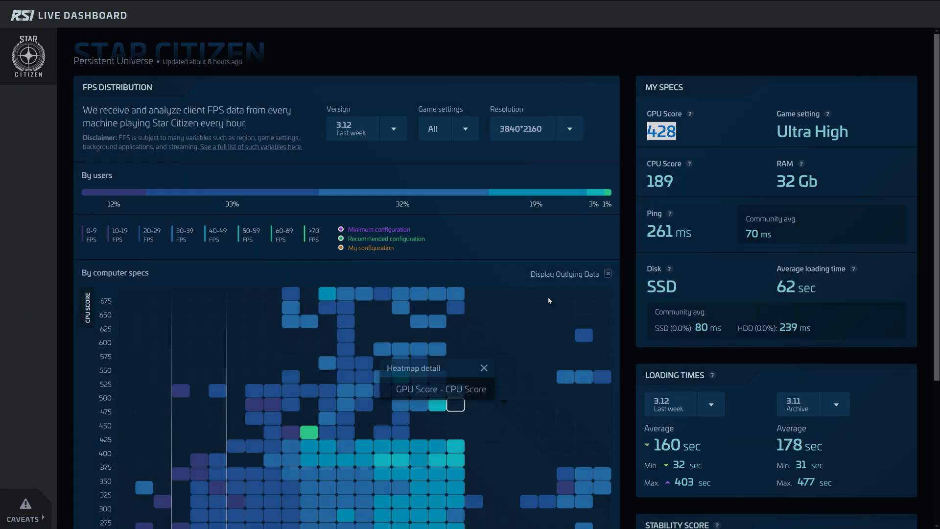
scroll(541, 314, "down", 3)
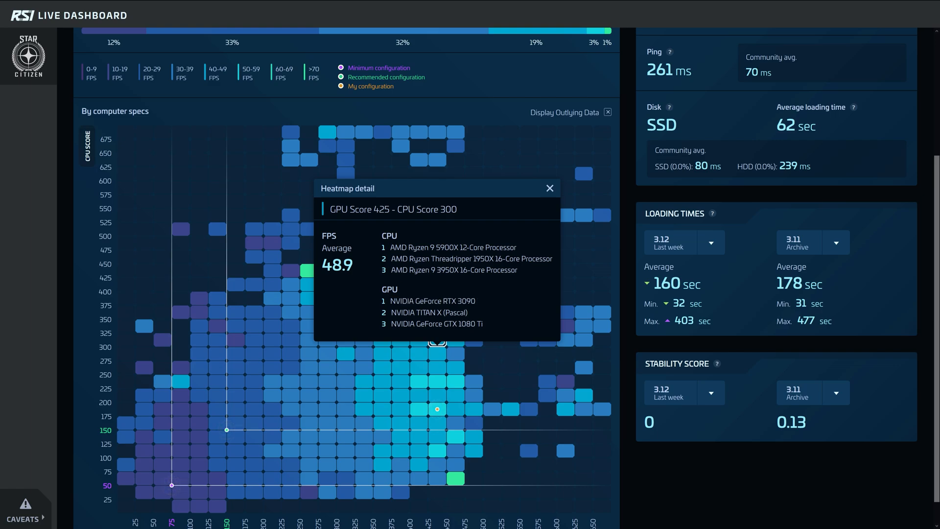
left_click(437, 410)
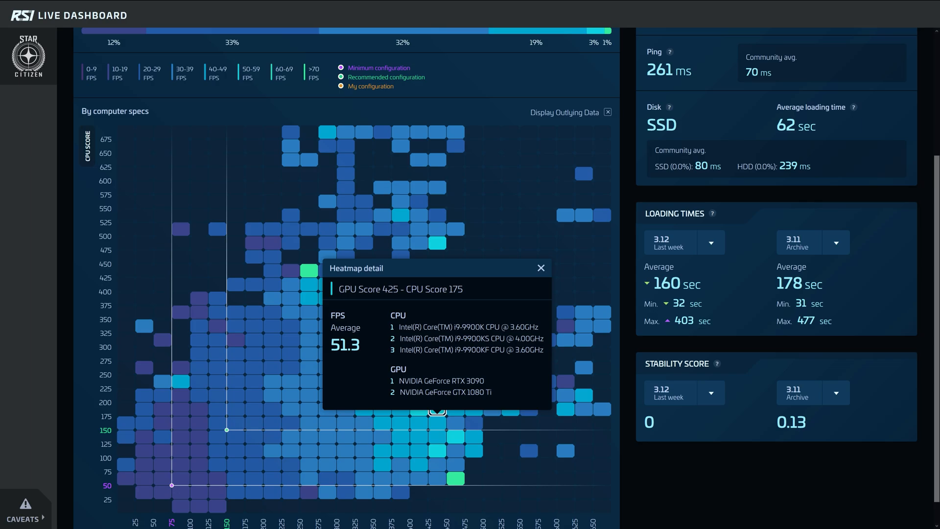
left_click_drag(405, 381, 487, 382)
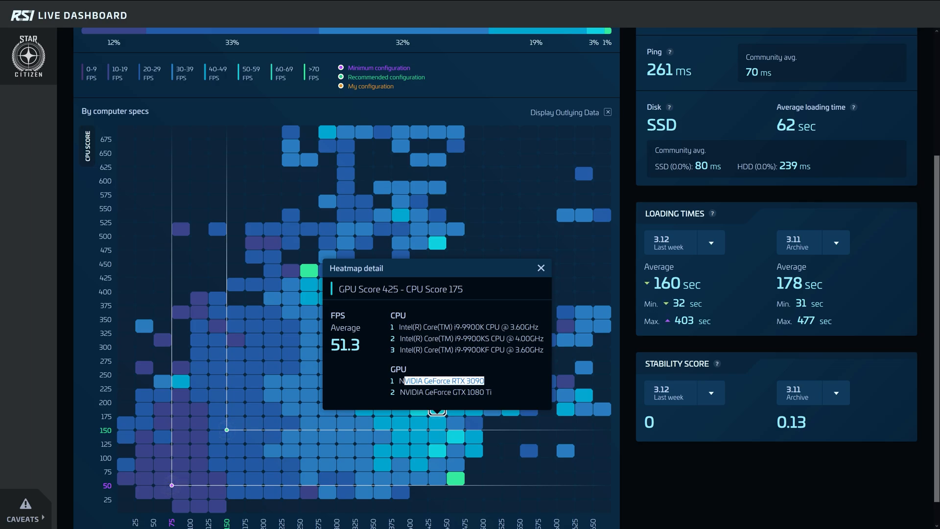
left_click_drag(400, 326, 546, 359)
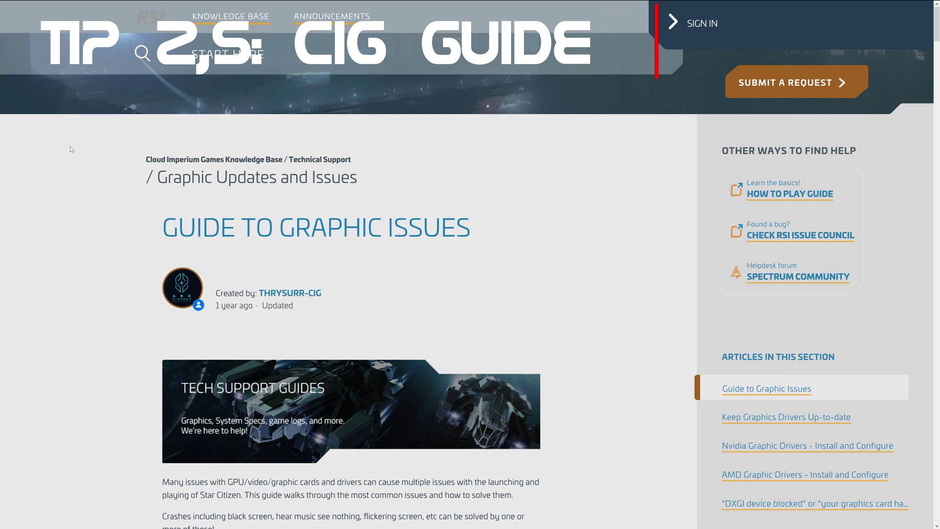
middle_click(72, 150)
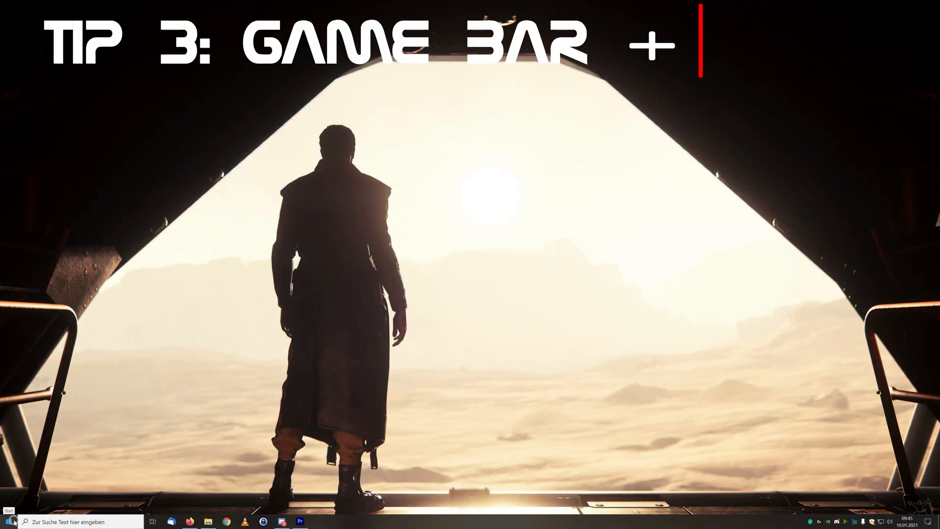
Start a Windows Update check from Settings and return to the home page.
left_click(10, 522)
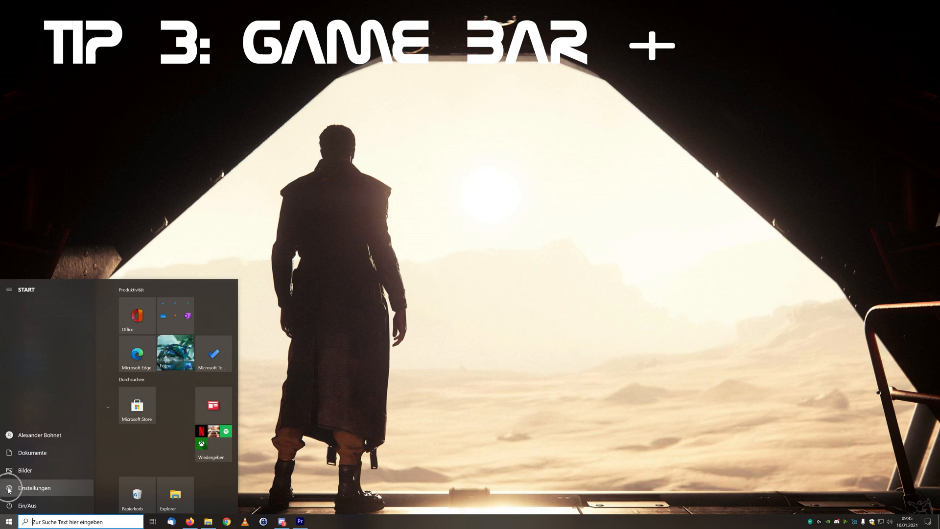
left_click(9, 487)
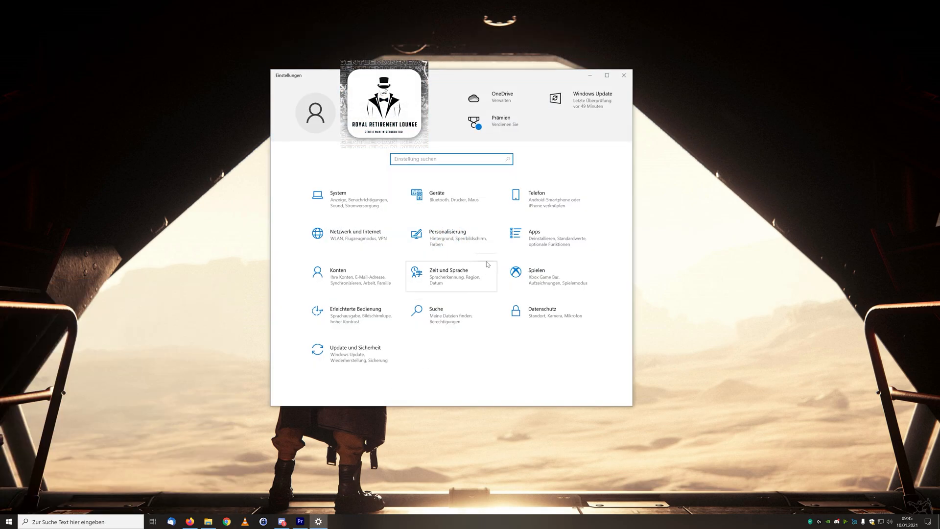
left_click(587, 98)
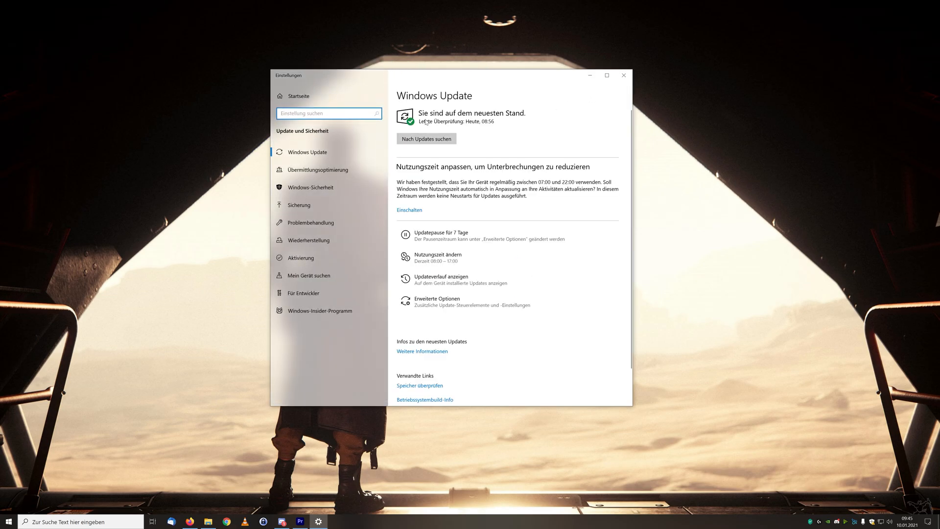
left_click(426, 139)
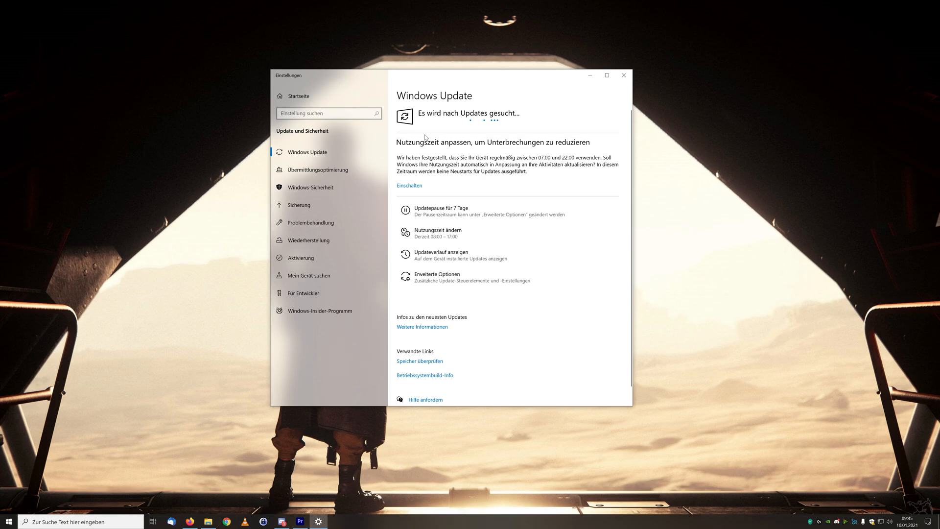
left_click(294, 97)
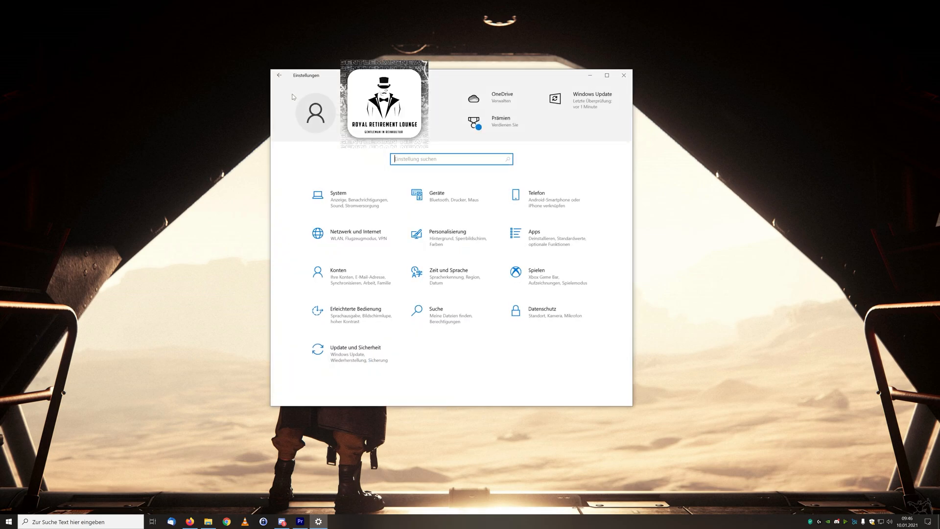
Review the Xbox Game Bar and game capture recording settings, then return home.
left_click(530, 277)
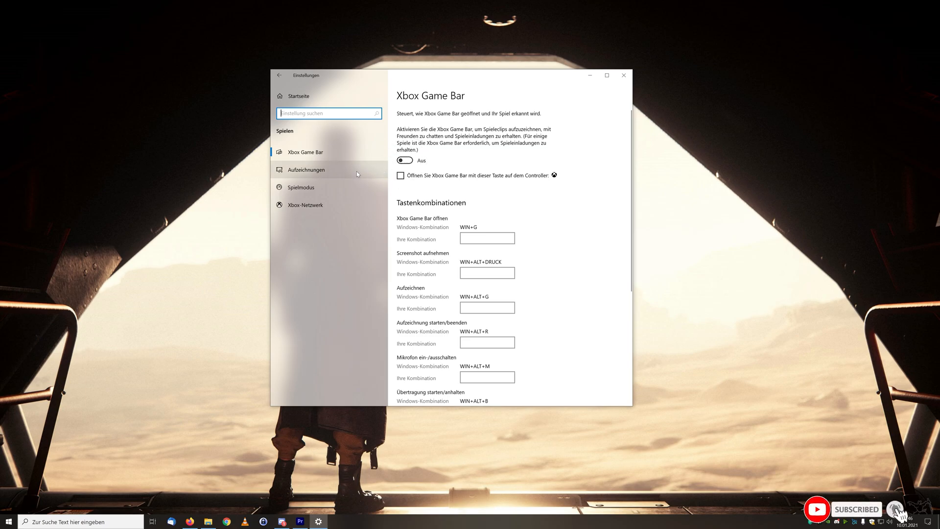
left_click(310, 171)
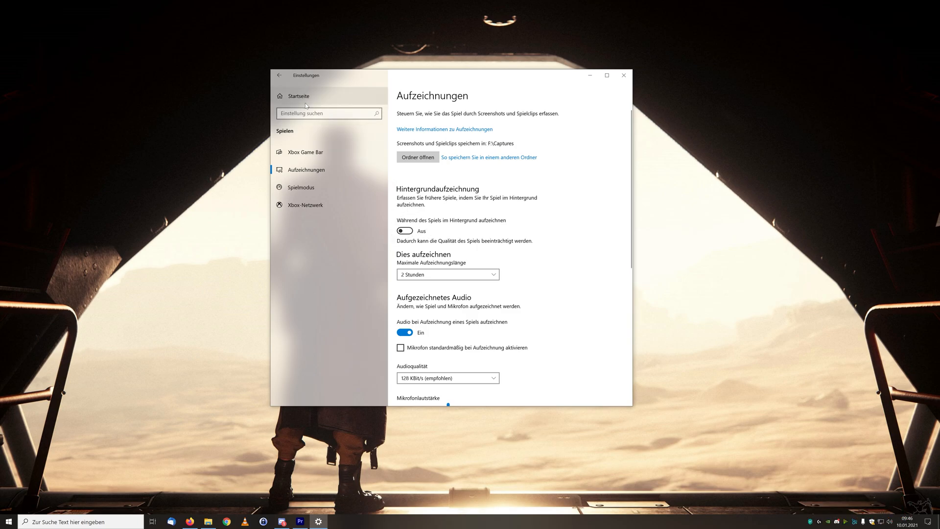
left_click(286, 97)
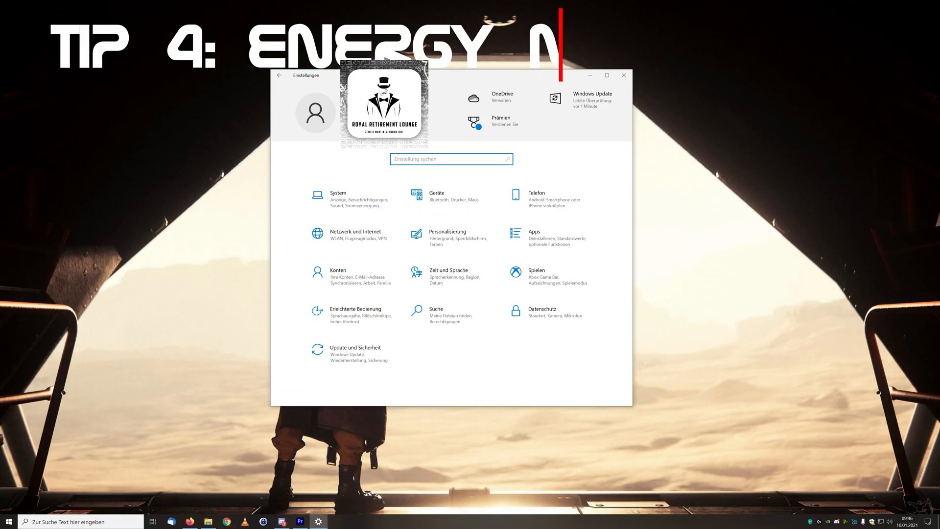
type("Energ")
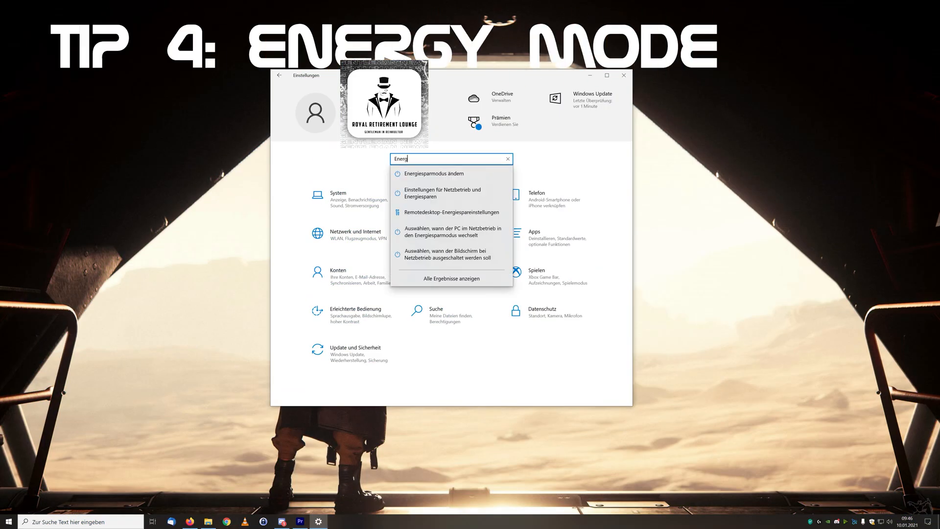
Check the AMD Ryzen High Performance plan in the additional power options.
left_click(427, 192)
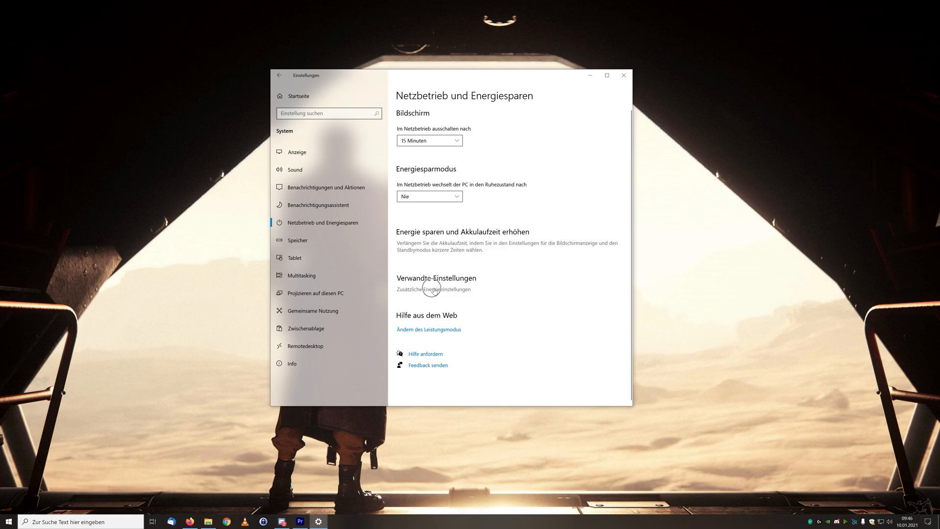
left_click(434, 291)
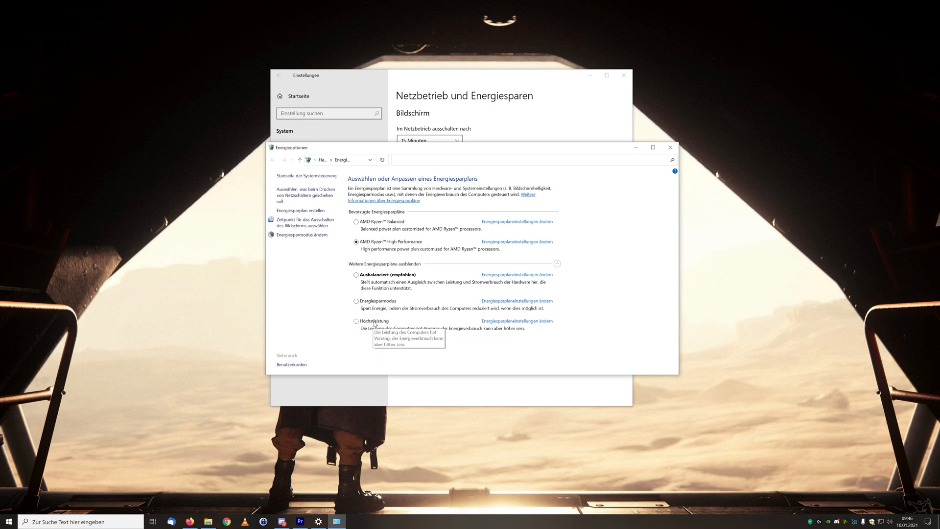
left_click(671, 147)
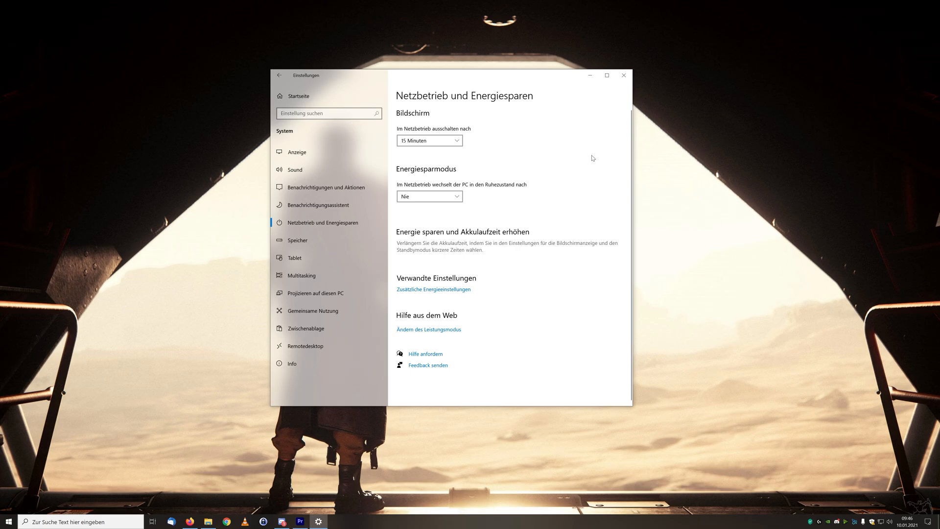
Set focus assist (Benachrichtigungsassistent) to alarms only.
left_click(300, 96)
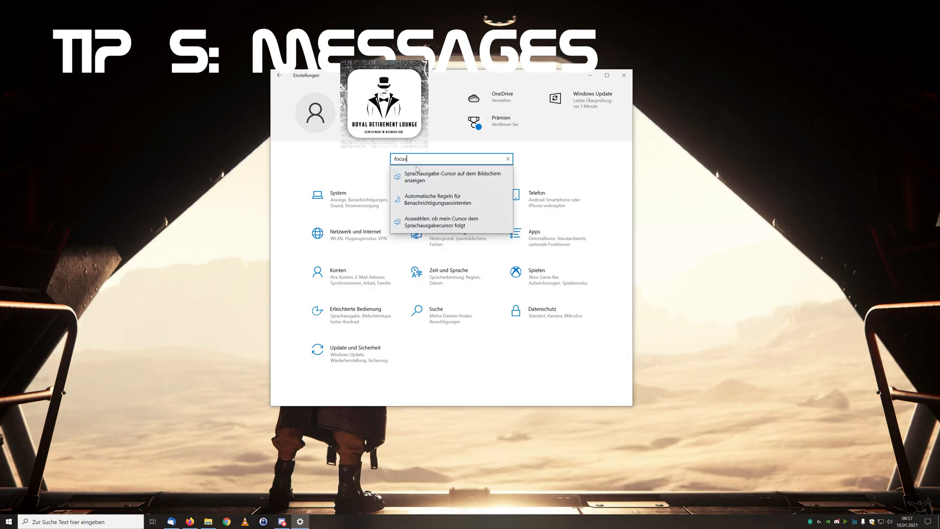
left_click(401, 202)
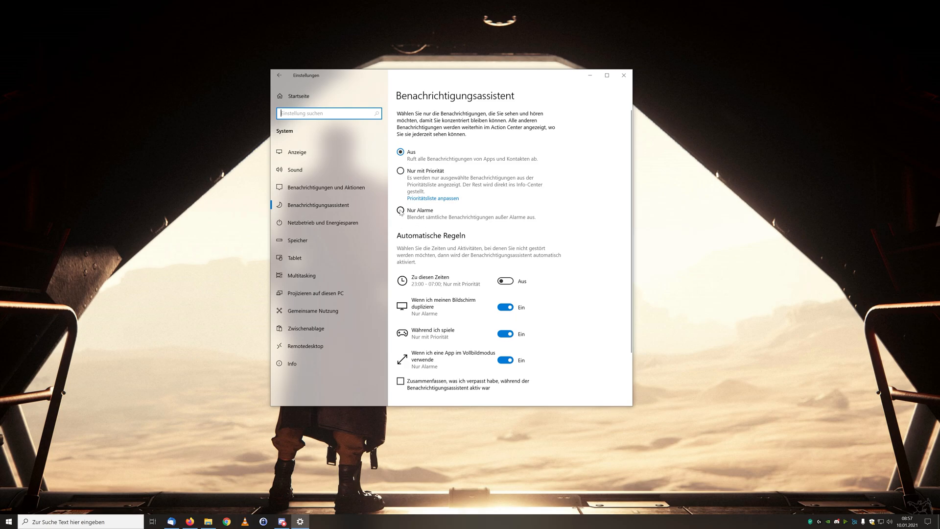
left_click(402, 211)
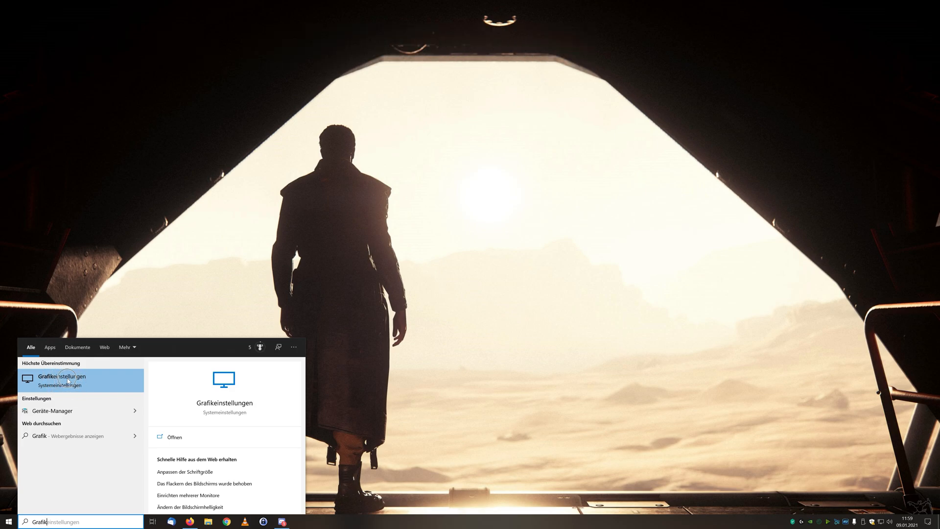
Switch hardware-accelerated GPU scheduling on in Graphics settings.
left_click(67, 379)
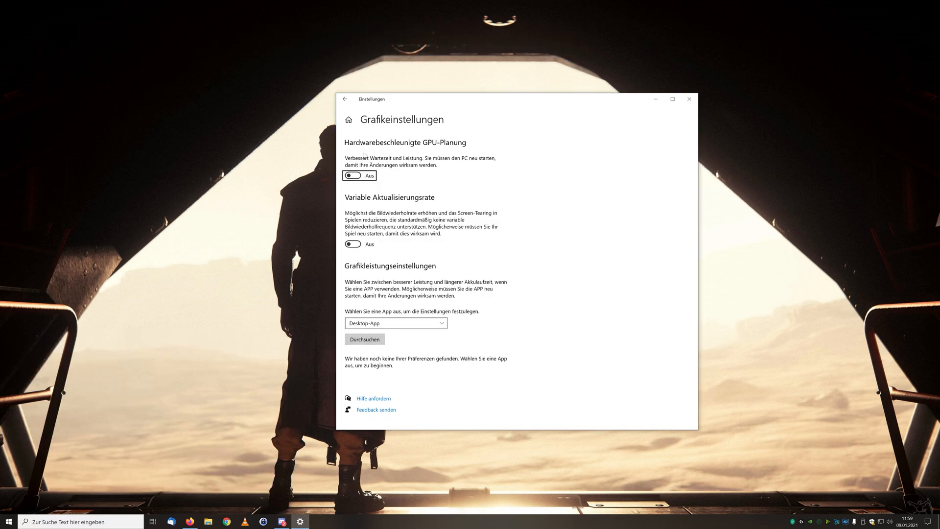
left_click(354, 177)
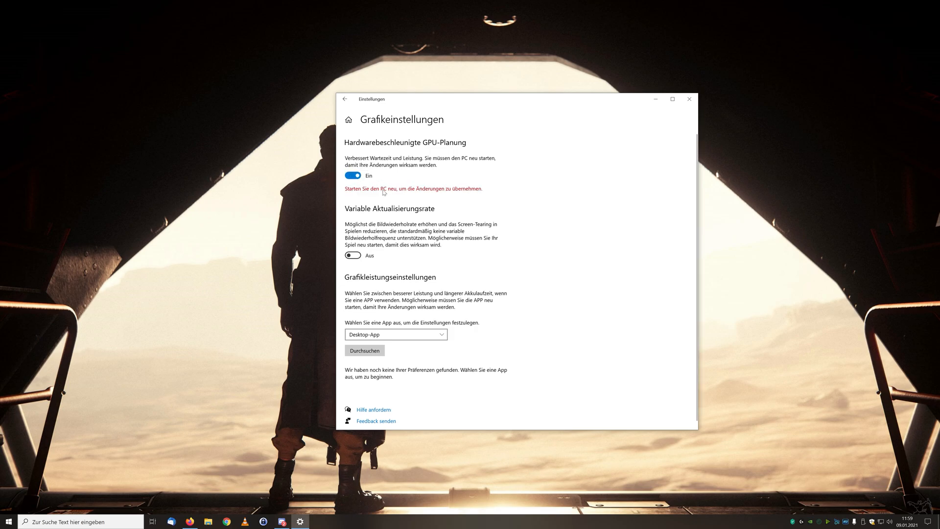
left_click(382, 192)
left_click(439, 190)
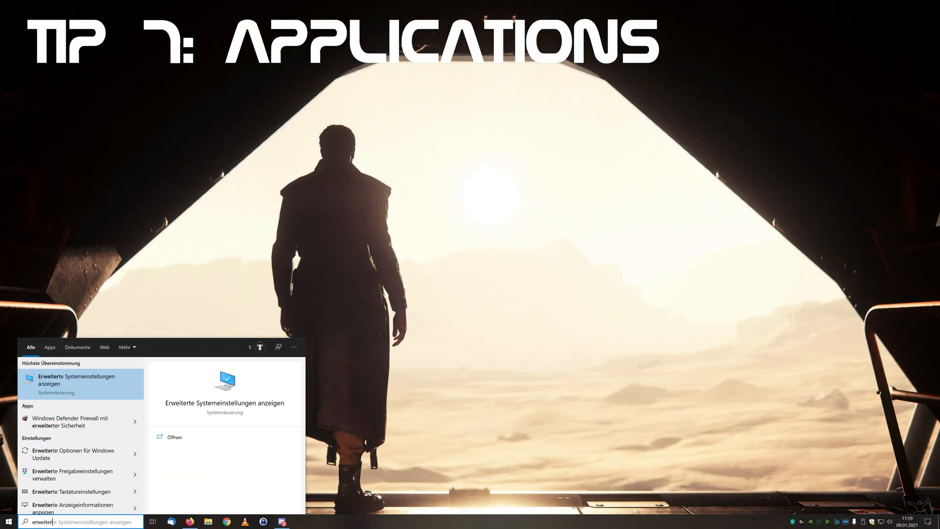
Reach Virtual Memory via Performance Options and untick automatic paging file management.
left_click(64, 383)
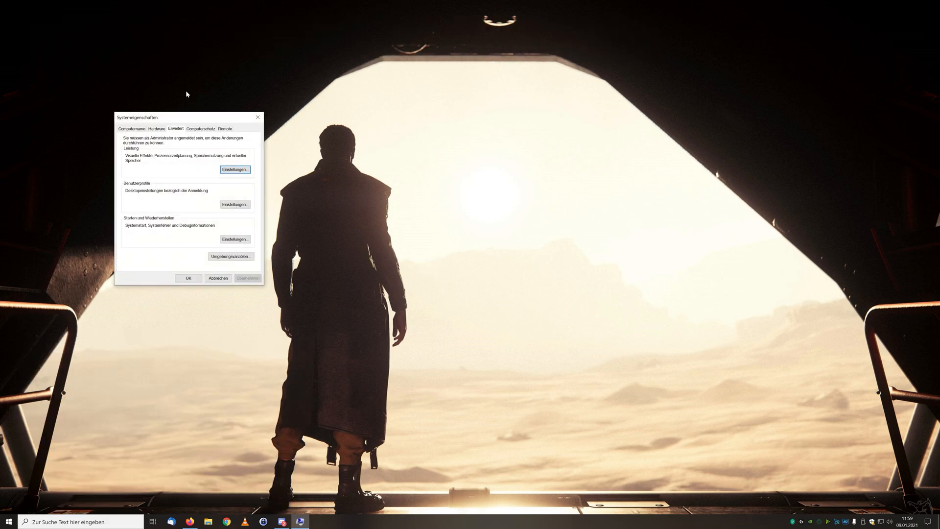
left_click_drag(170, 114, 391, 177)
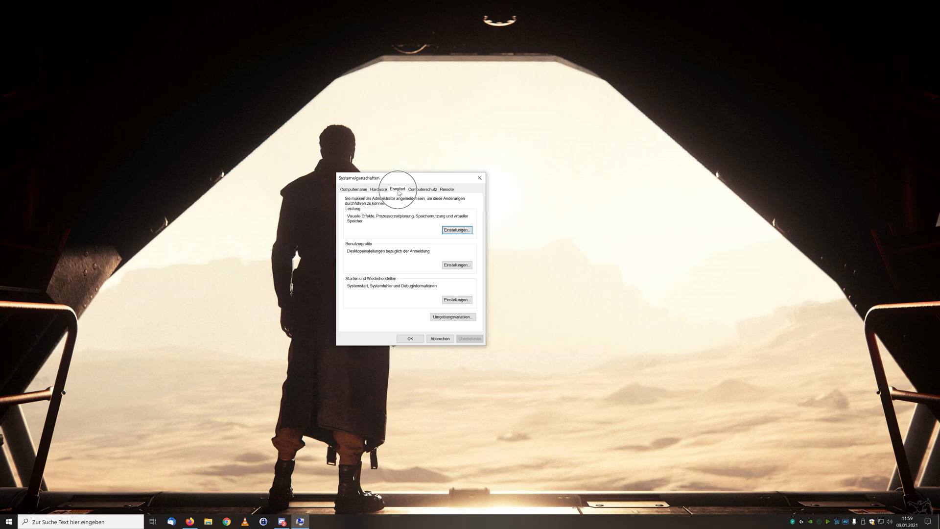
left_click(461, 231)
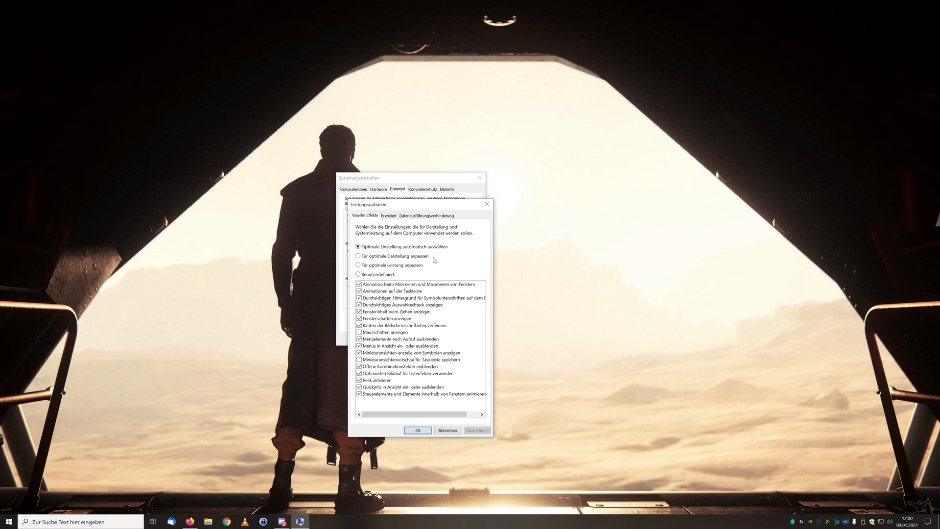
left_click(389, 216)
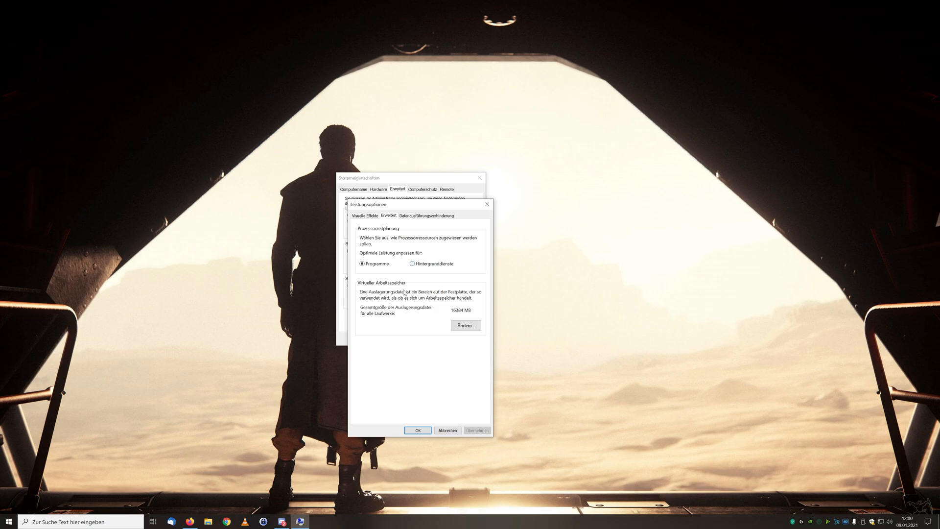
left_click(464, 327)
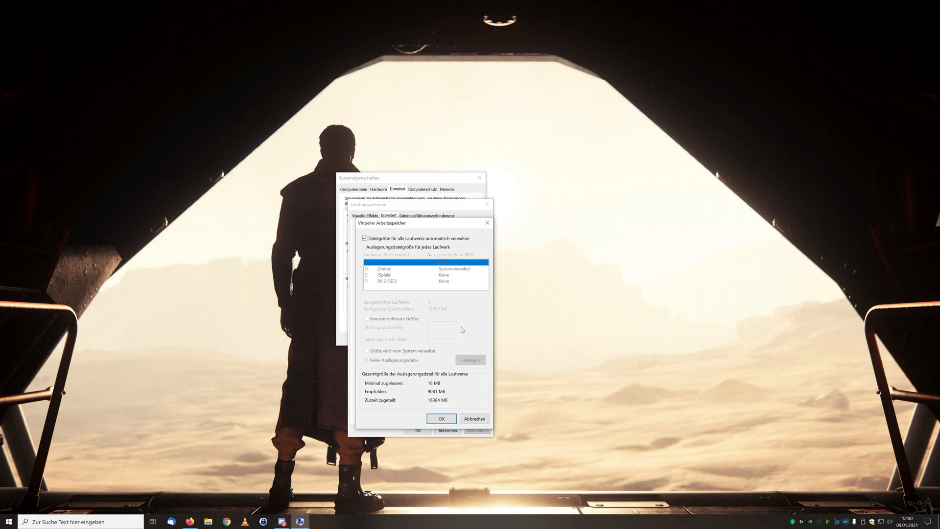
left_click(366, 238)
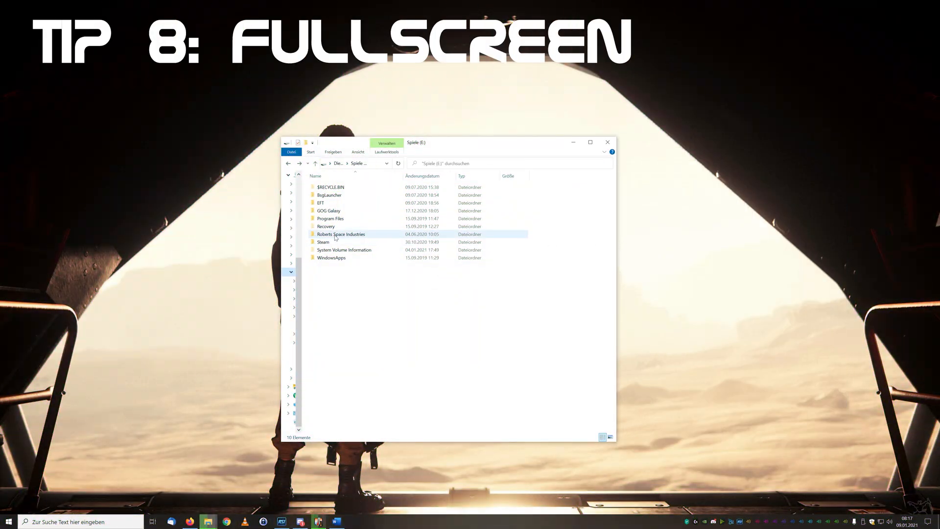
mouse_move(341, 234)
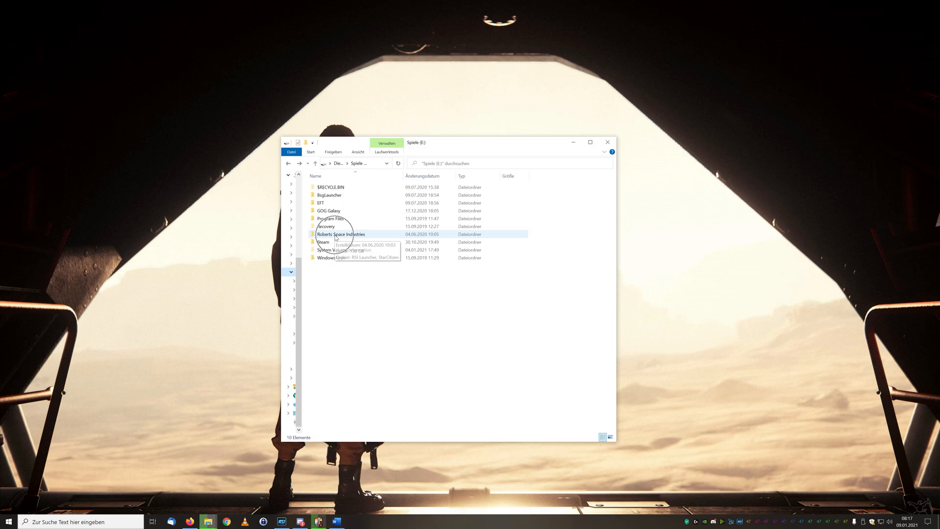
Navigate into Roberts Space Industries > StarCitizen > LIVE > Bin64.
double_click(336, 235)
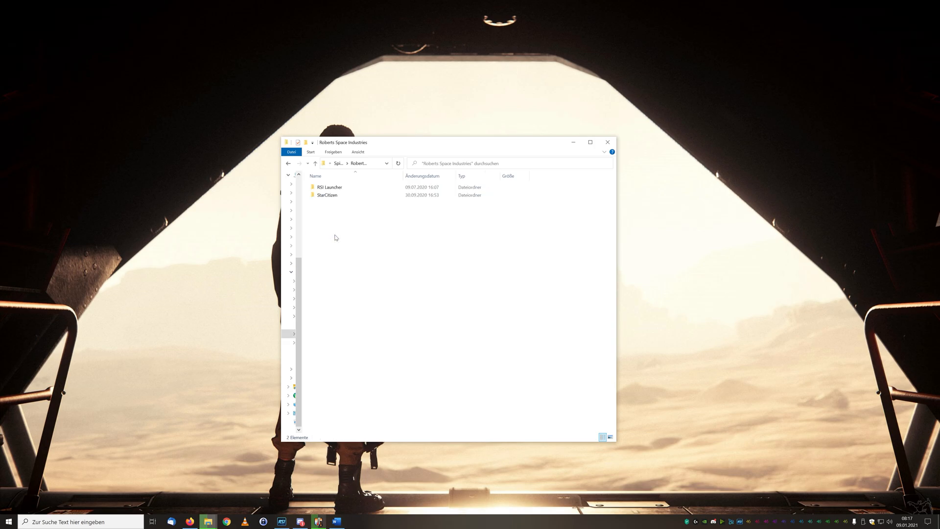
left_click(333, 195)
double_click(333, 194)
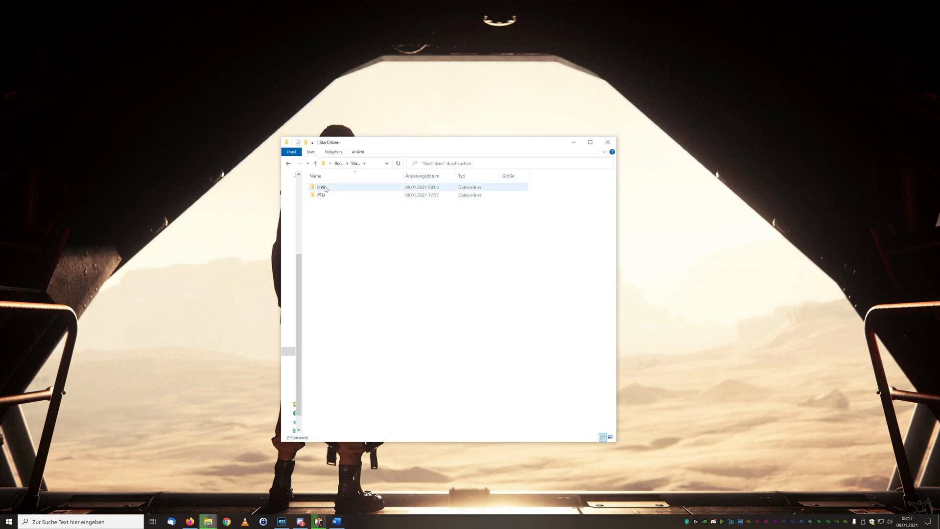
left_click(326, 188)
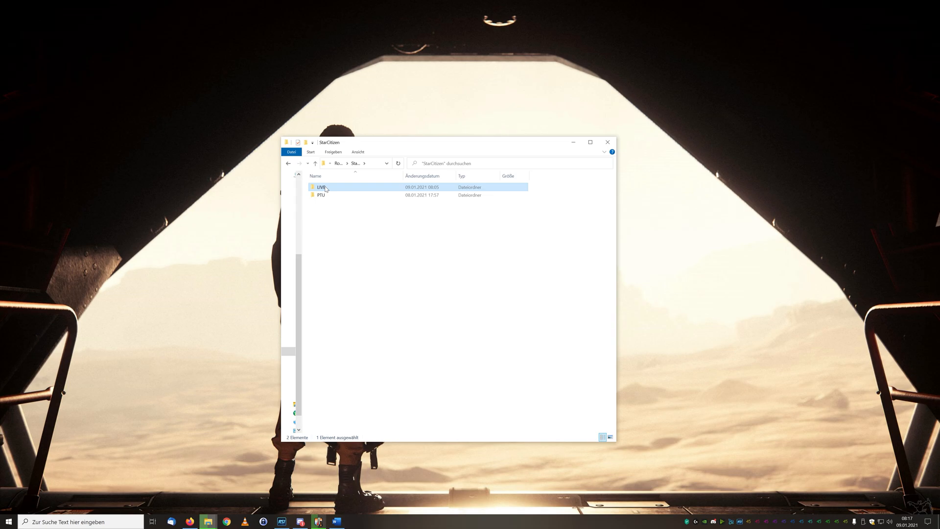
double_click(327, 189)
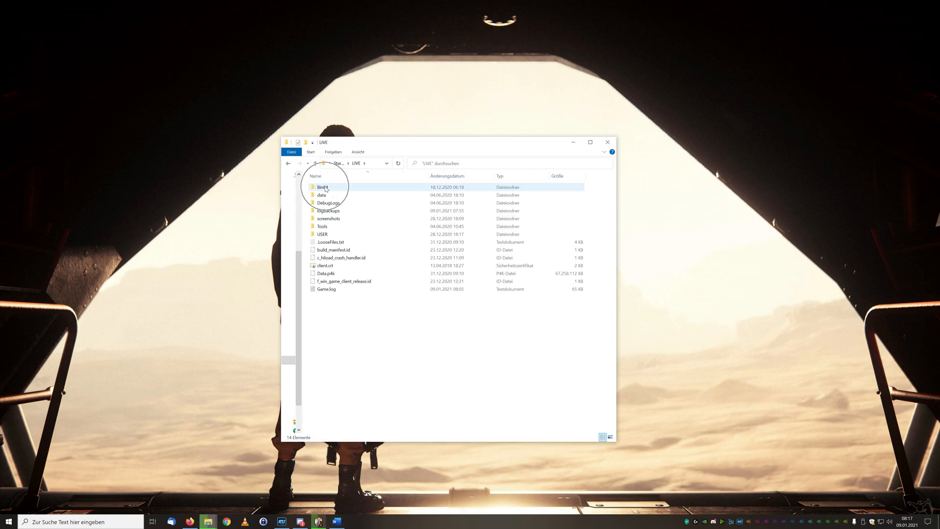
double_click(326, 189)
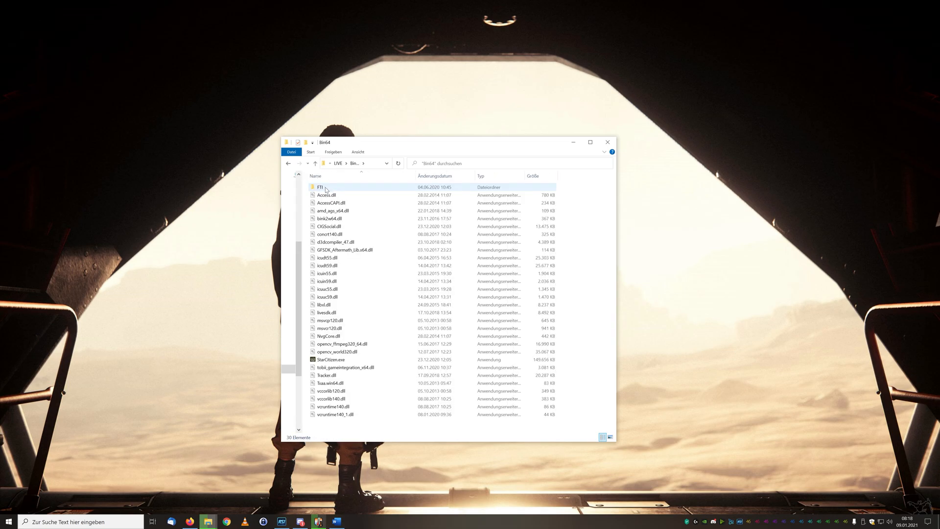
Open the properties of StarCitizen.exe.
left_click(335, 360)
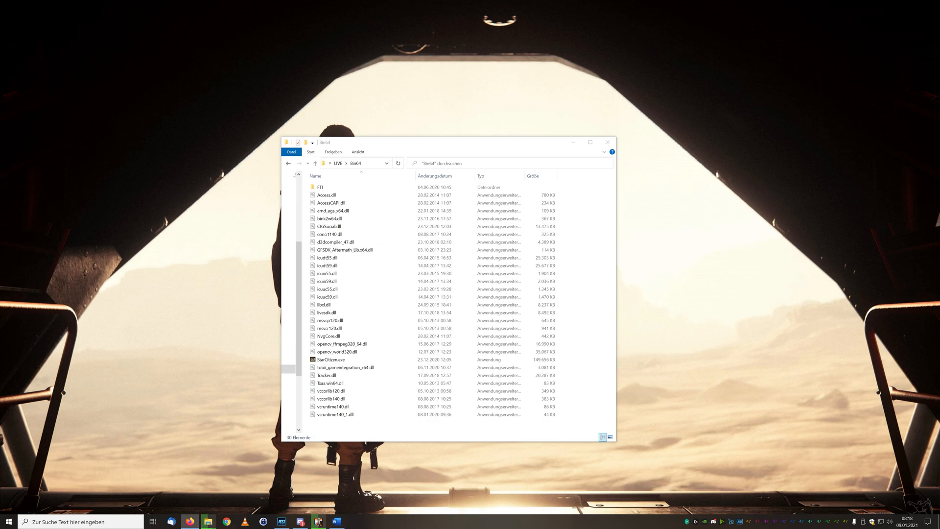
left_click(340, 360)
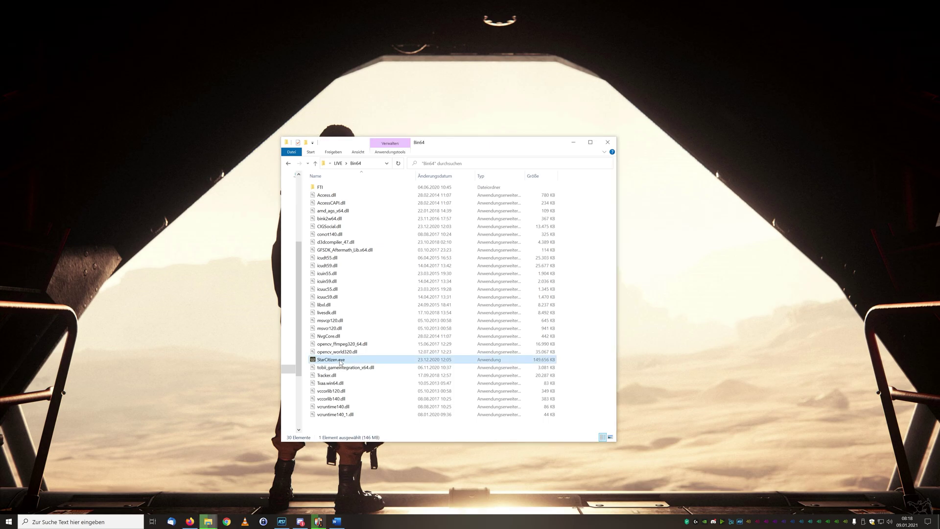
right_click(346, 361)
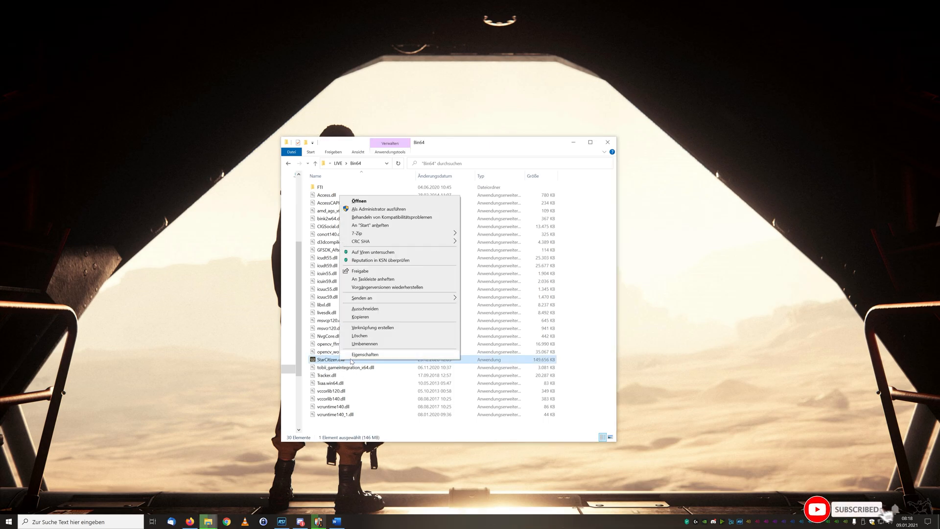
left_click(362, 354)
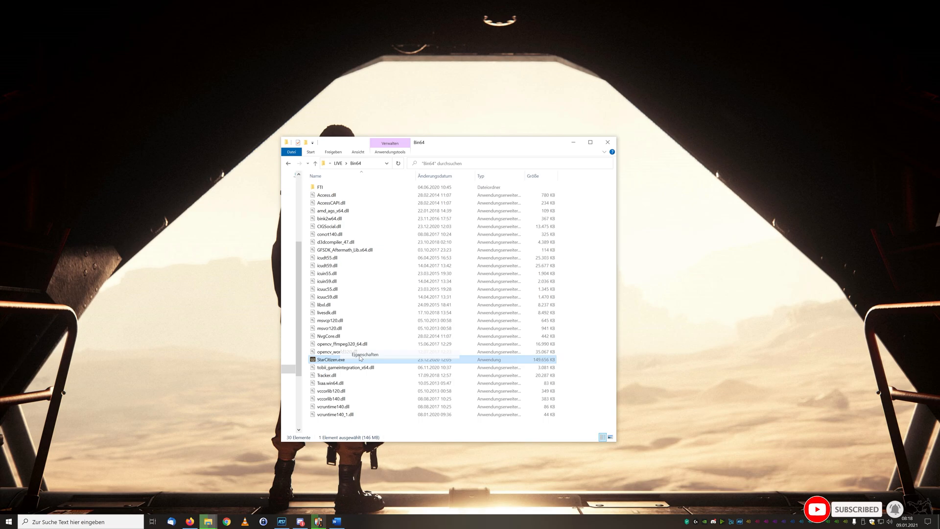
Tick 'Vollbildoptimierungen deaktivieren' on the Kompatibilität tab of StarCitizen.exe, apply and confirm.
left_click_drag(407, 301, 407, 215)
left_click(387, 227)
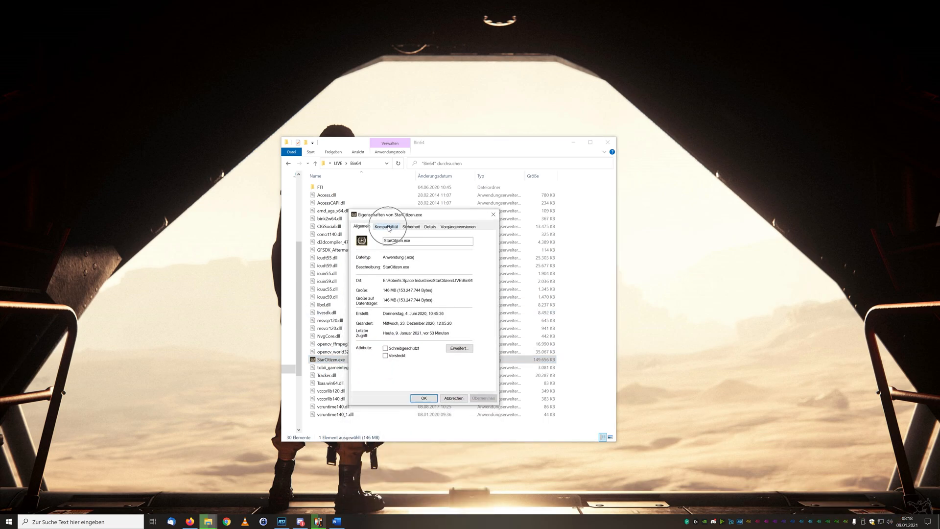
left_click(388, 227)
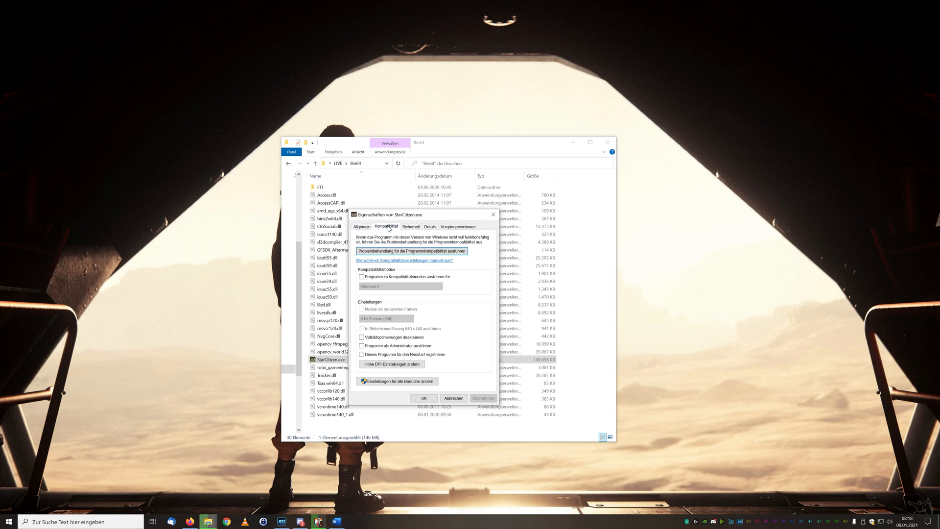
left_click(362, 337)
left_click(484, 399)
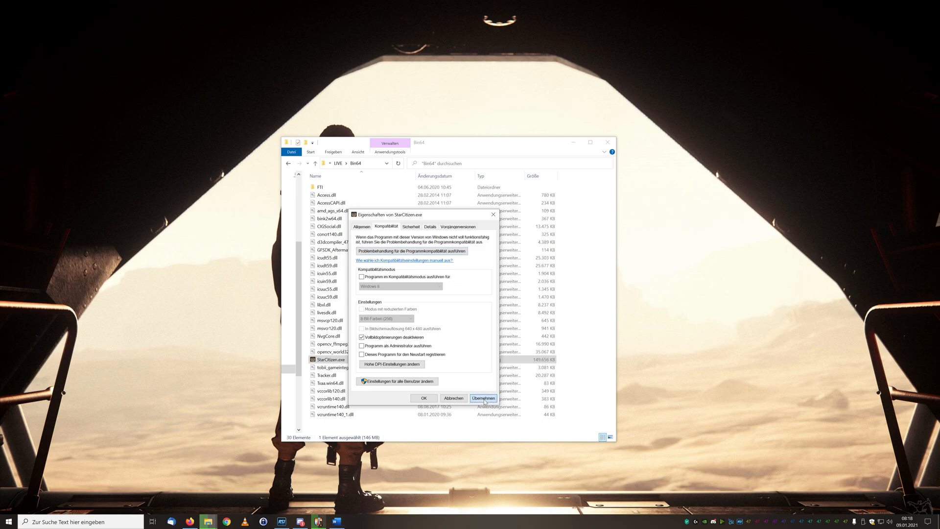
left_click(424, 399)
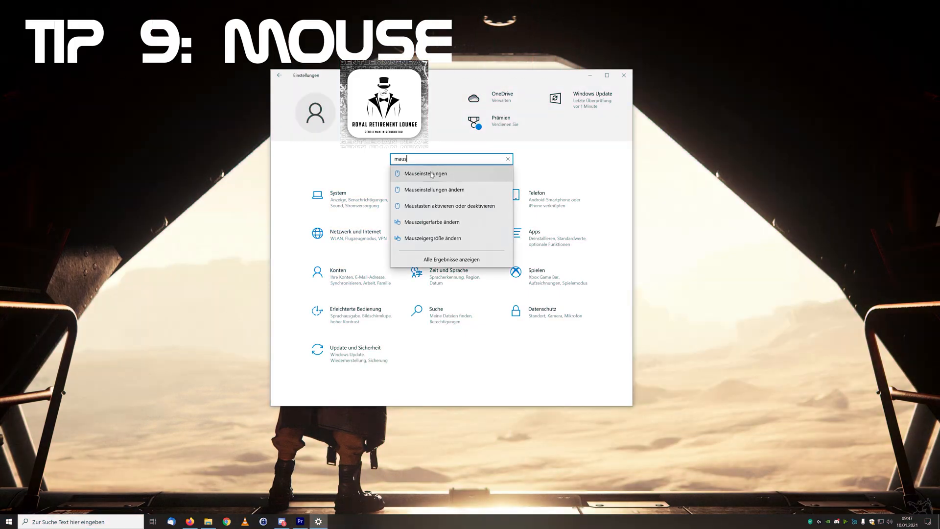
From Mauseinstellungen reach Zeigeroptionen and untick 'Zeigerbeschleunigung verbessern'.
left_click(428, 174)
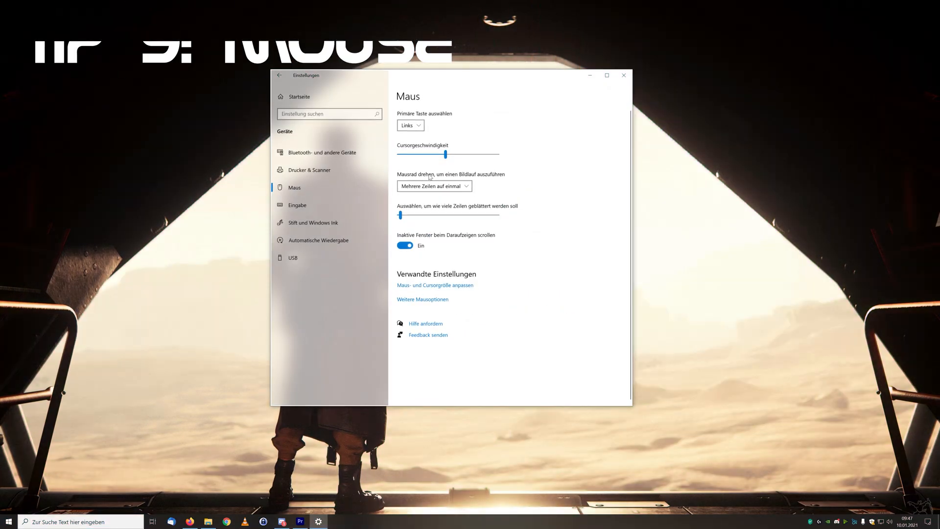
left_click(433, 301)
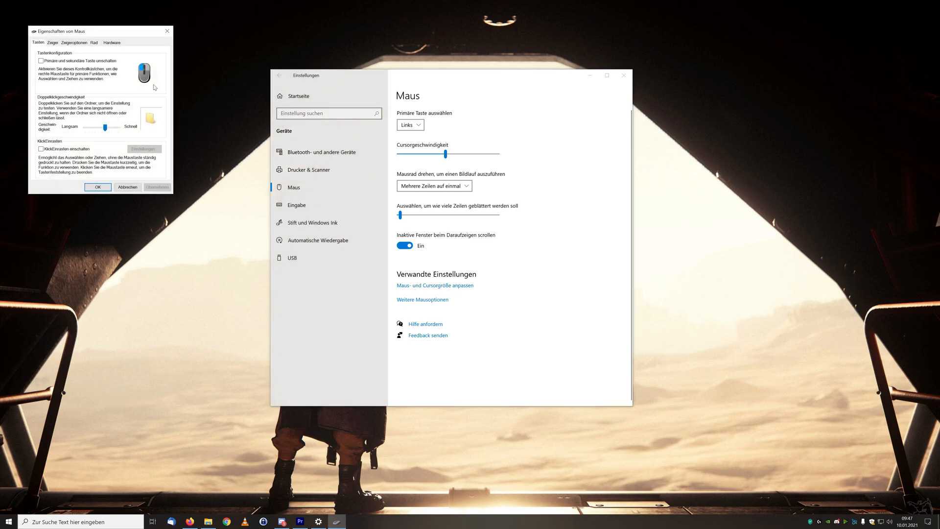
left_click_drag(100, 31, 469, 155)
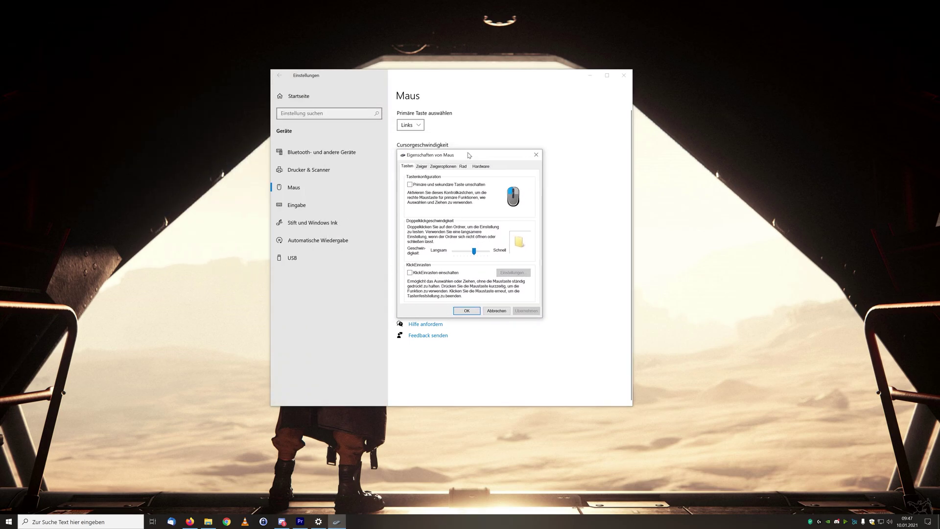
left_click(440, 168)
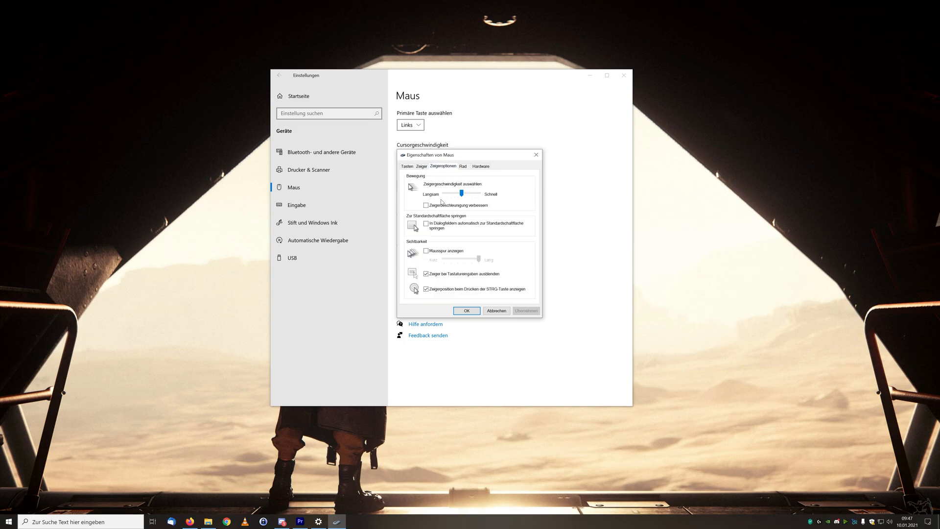
left_click(443, 208)
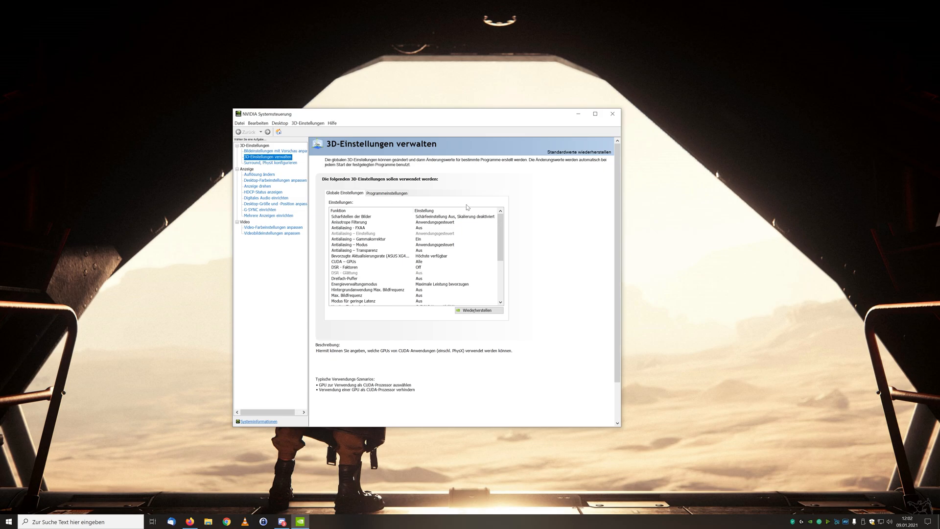
mouse_move(349, 222)
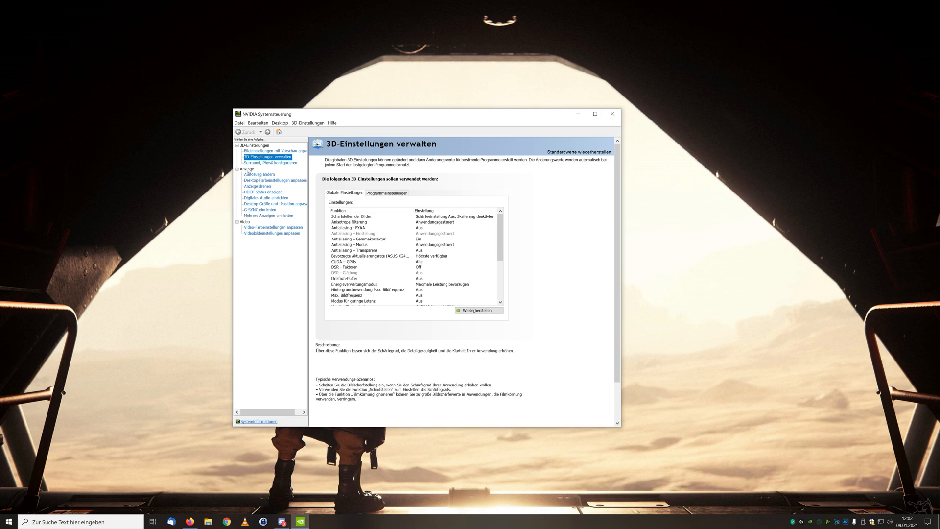
Set image settings to 'Meine bevorzugte Einstellung' with the slider on Leistung, then return to 3D-Einstellungen verwalten.
left_click(270, 151)
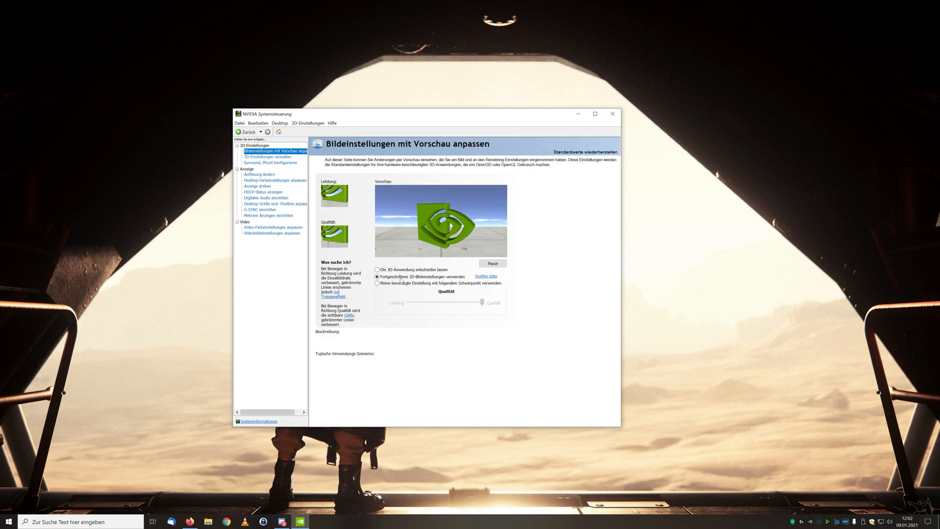
left_click(404, 277)
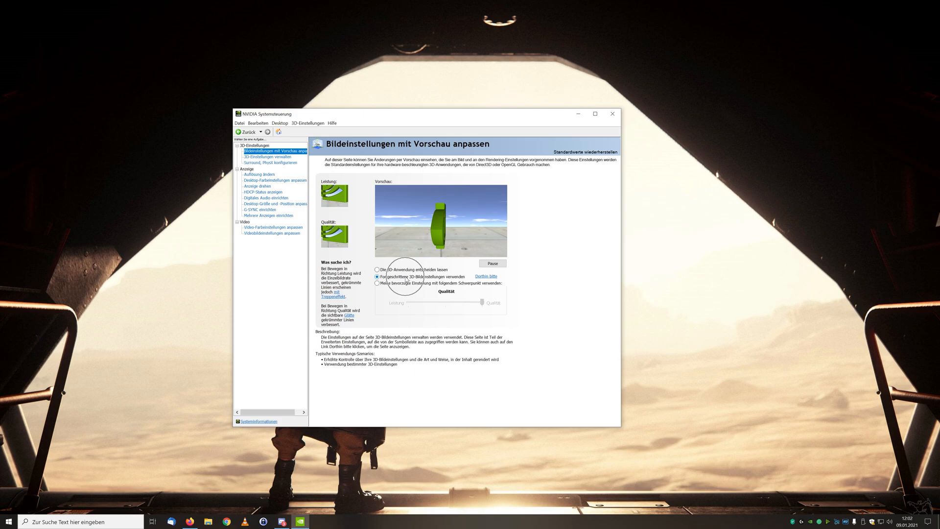
left_click(393, 284)
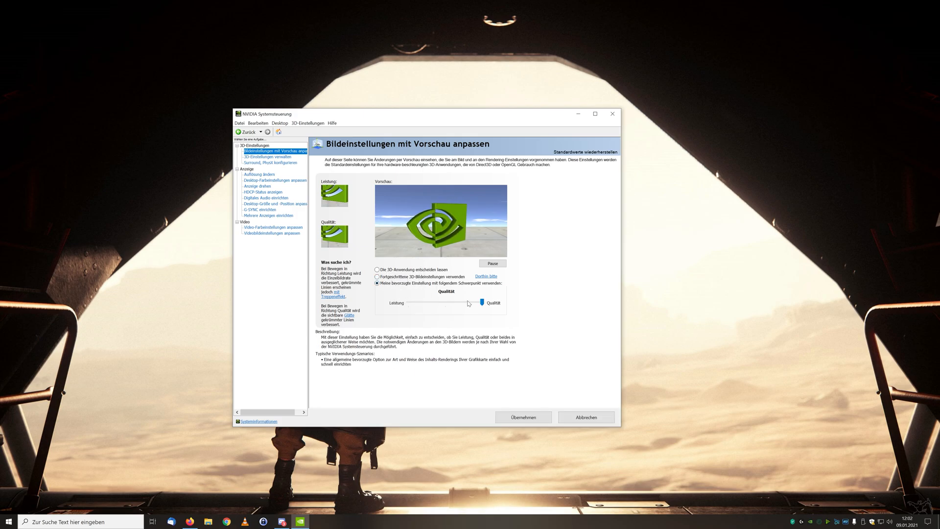
left_click_drag(482, 302, 408, 303)
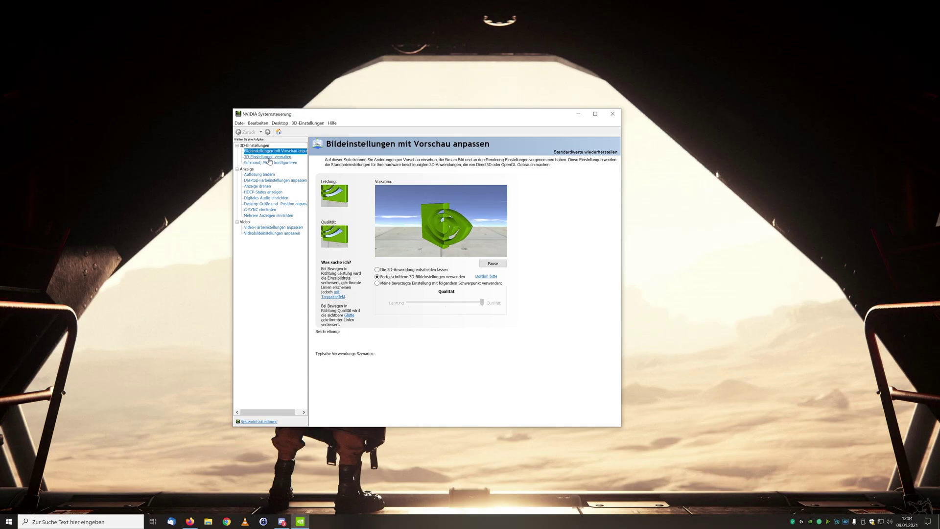
left_click(269, 157)
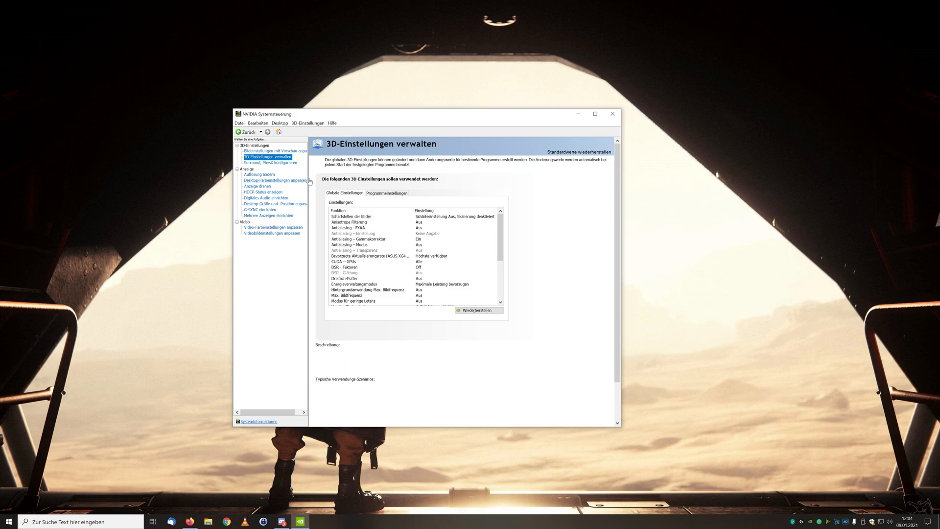
Untick 'G-SYNC, G-SYNC-Kompatibilität aktivieren' on the G-SYNC einrichten page.
left_click(260, 209)
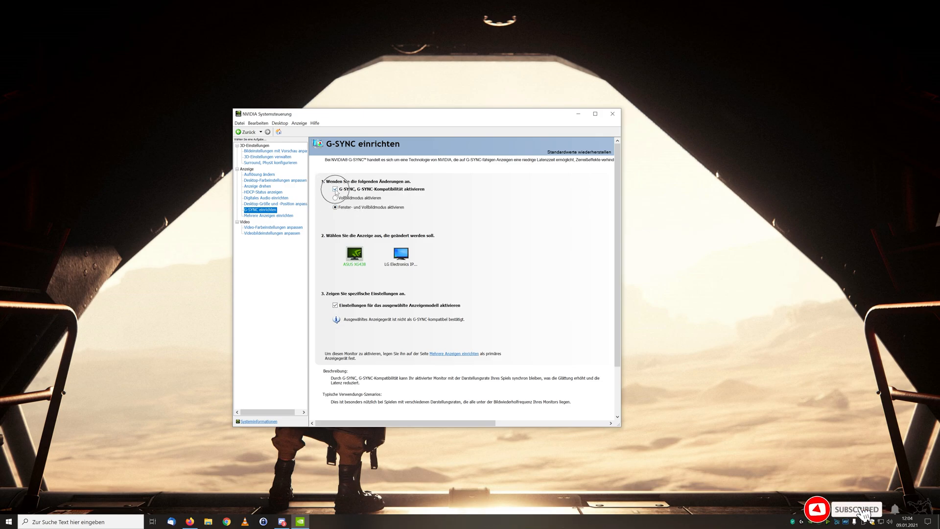
left_click(336, 190)
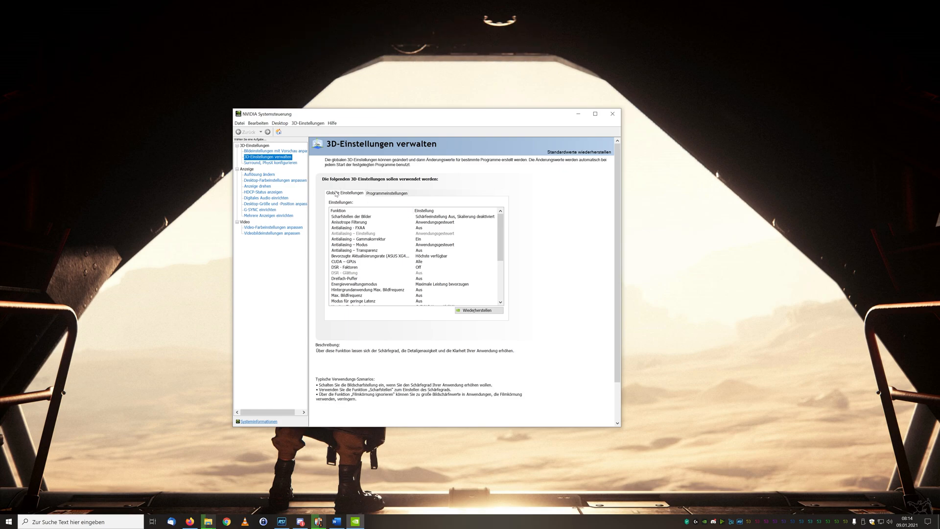
Keep the GeForce RTX 3090 checked as the CUDA GPU in the global 3D settings and confirm.
left_click(338, 195)
left_click(338, 262)
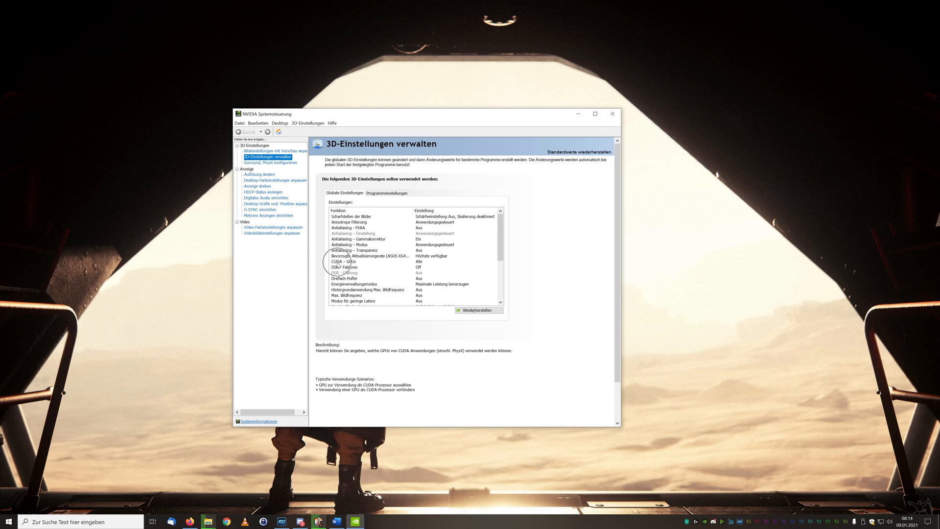
left_click(422, 262)
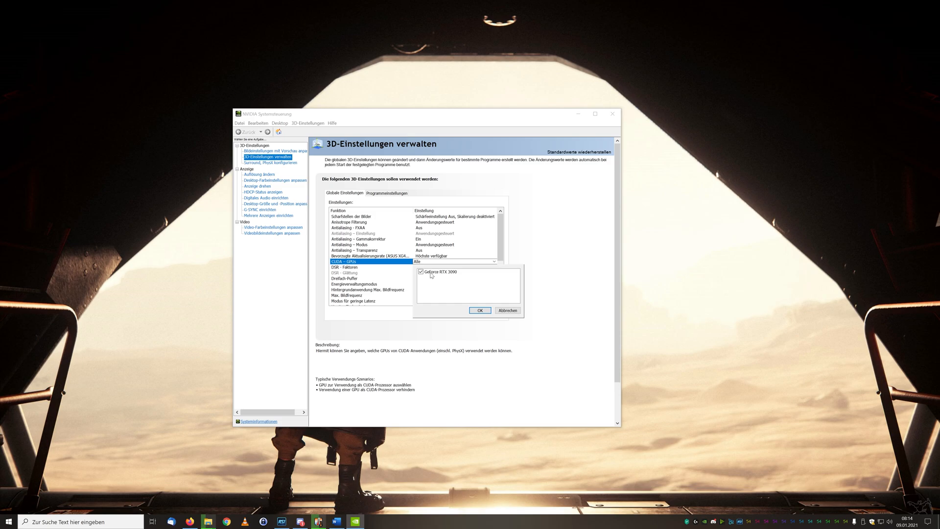
left_click(432, 273)
left_click(471, 312)
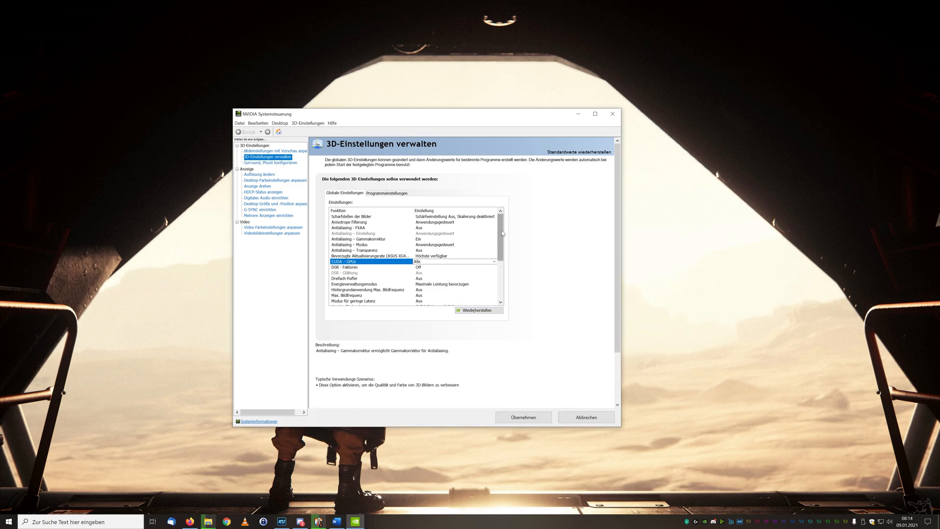
left_click_drag(500, 228, 501, 244)
mouse_move(367, 262)
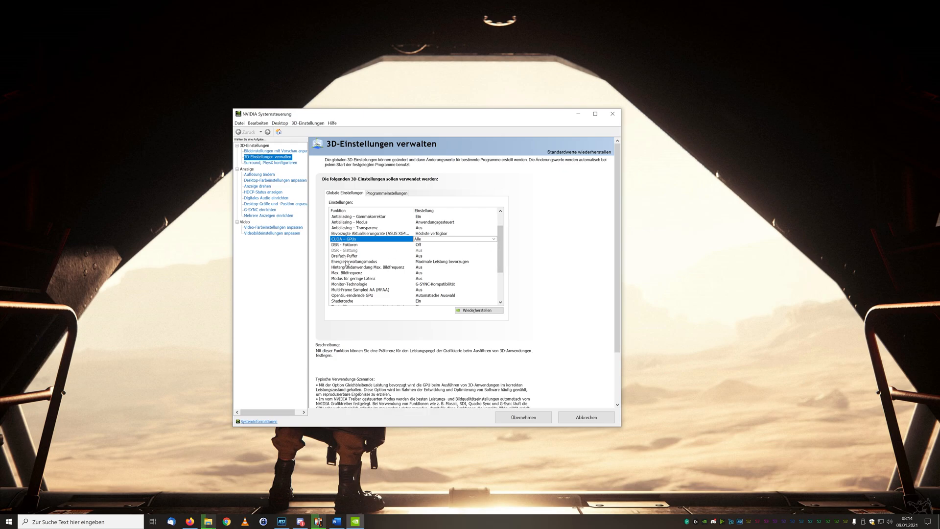
Keep power management mode on 'Prefer maximum performance', then go to Program Settings.
left_click(432, 263)
left_click(433, 262)
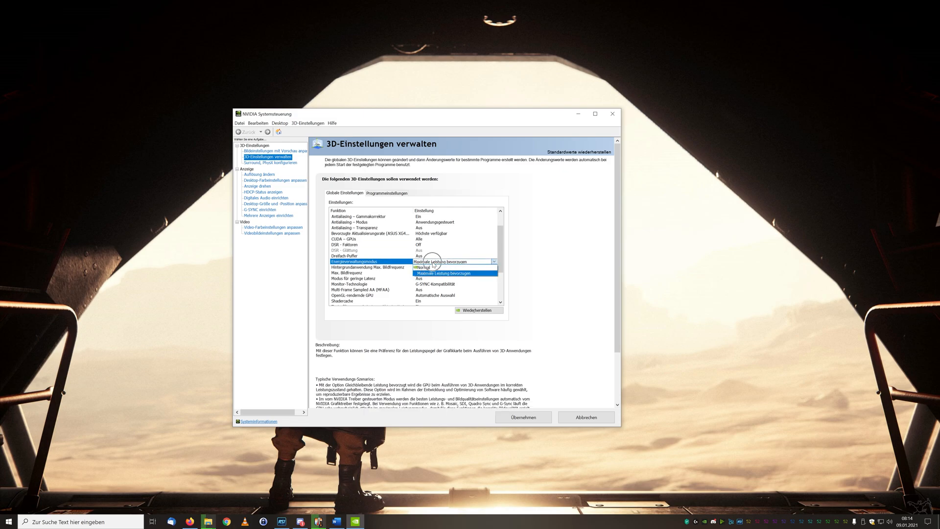
left_click(444, 273)
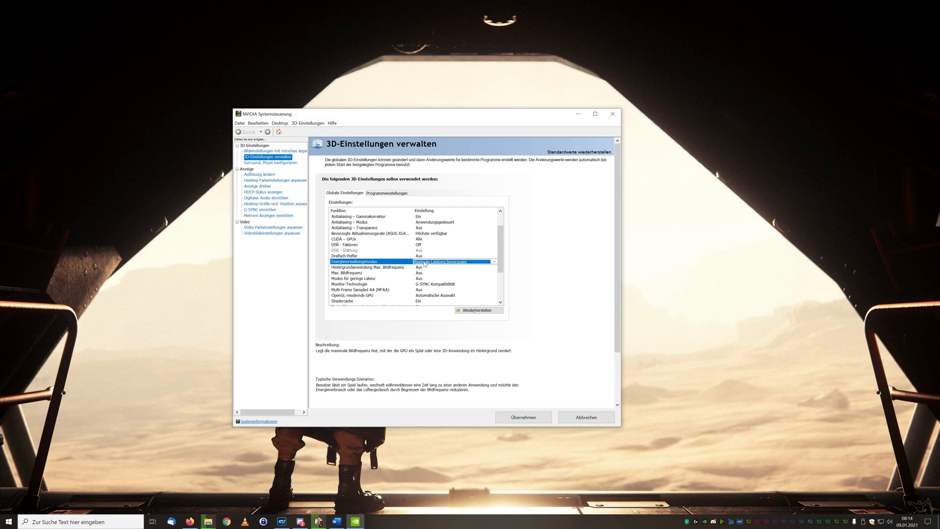
left_click_drag(503, 256, 504, 283)
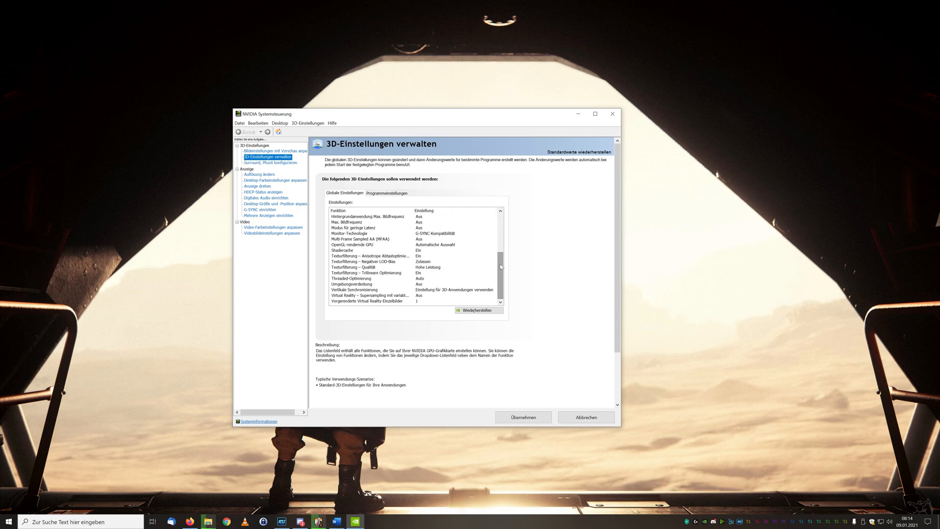
left_click(380, 195)
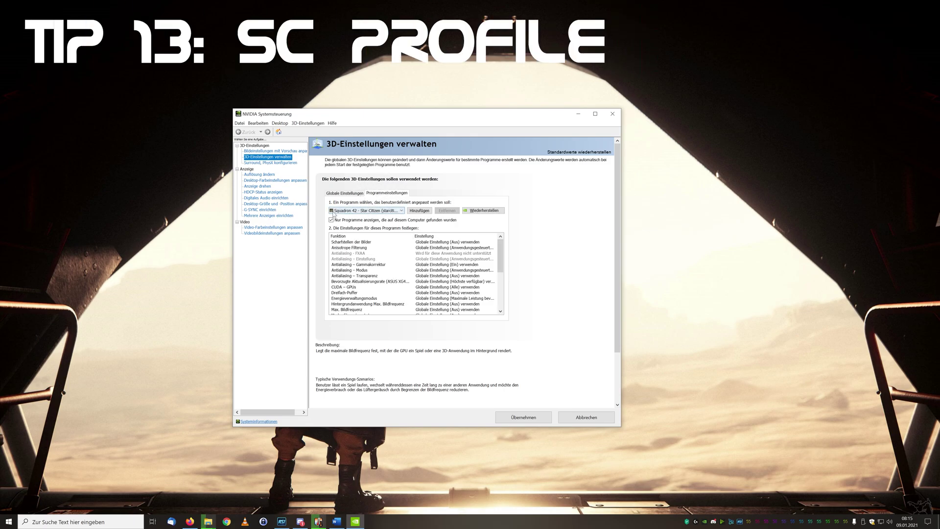
Select the Squadron 42 – Star Citizen profile and browse the Add program list for StarCitizen.exe without adding it.
left_click(333, 214)
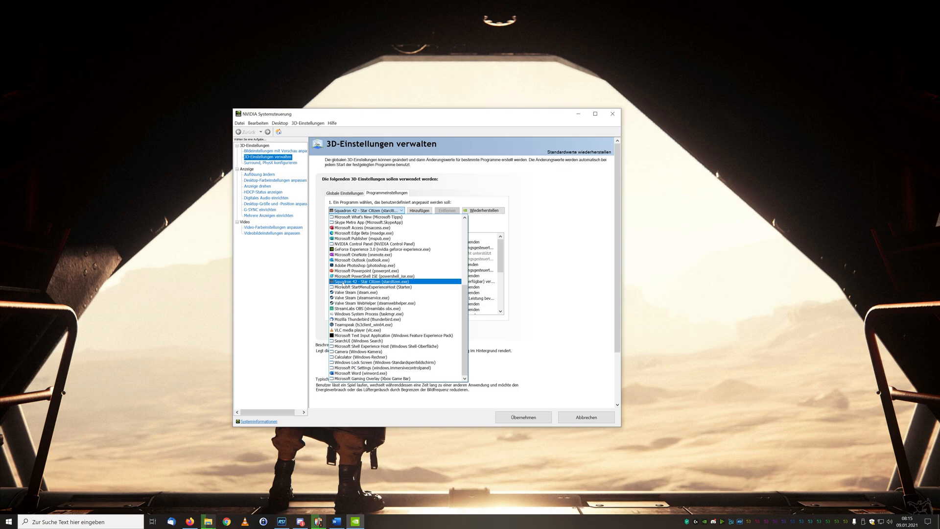
left_click(394, 283)
left_click(420, 211)
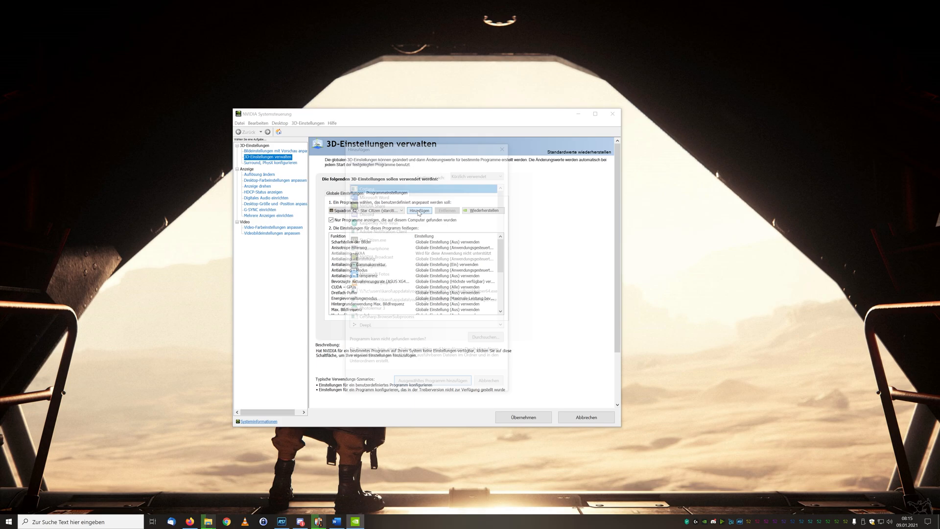
left_click(494, 174)
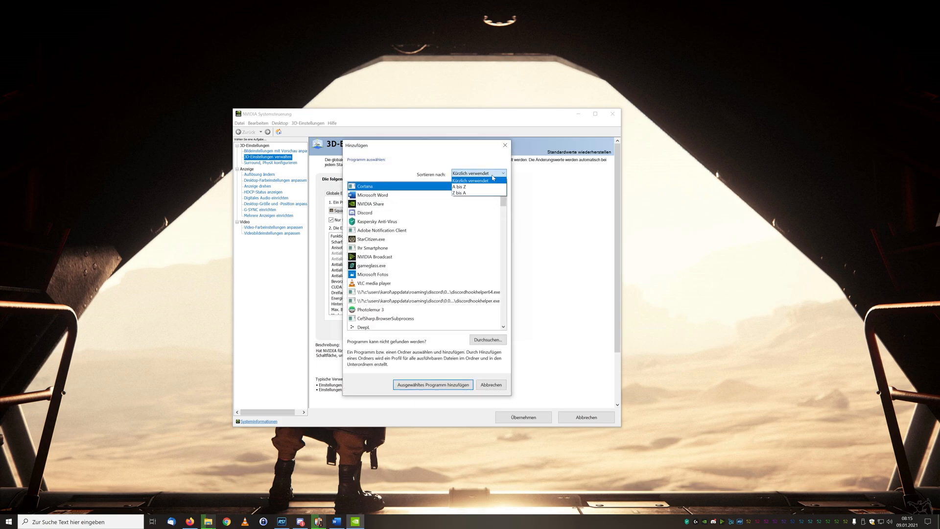
left_click(474, 180)
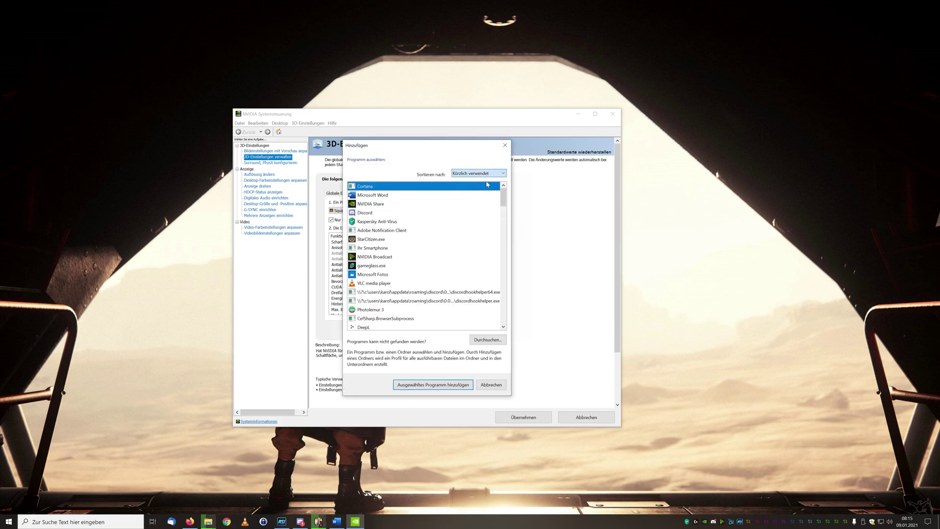
left_click(372, 239)
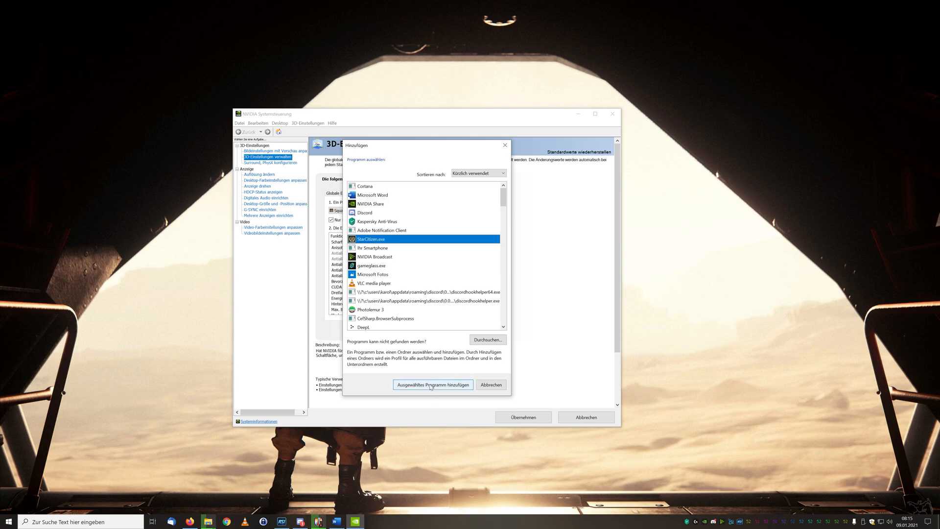
left_click(491, 387)
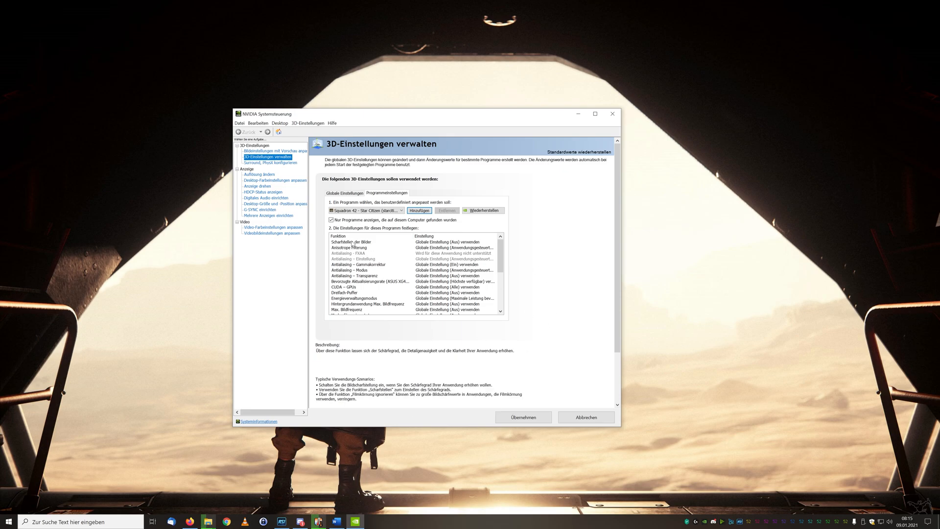
Leave anisotropic filtering on the global application-controlled value and cancel the profile changes.
left_click(435, 248)
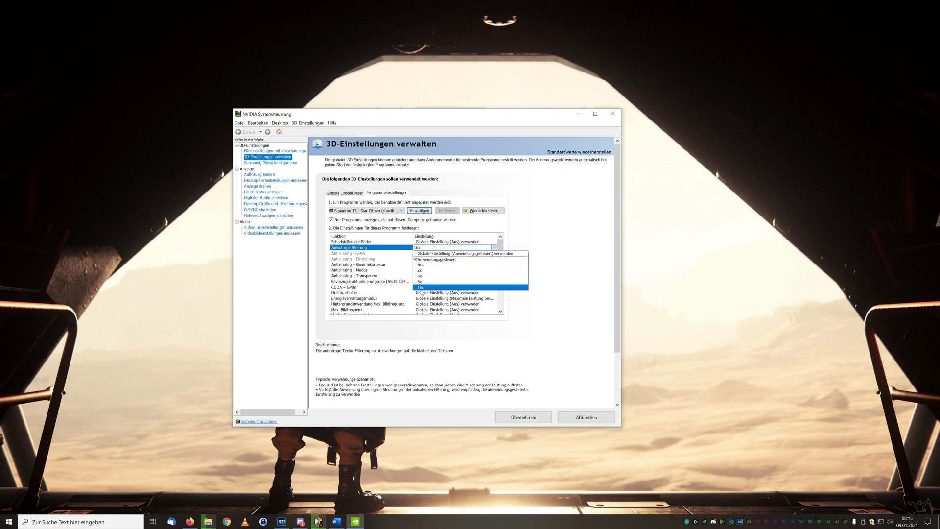
left_click(586, 263)
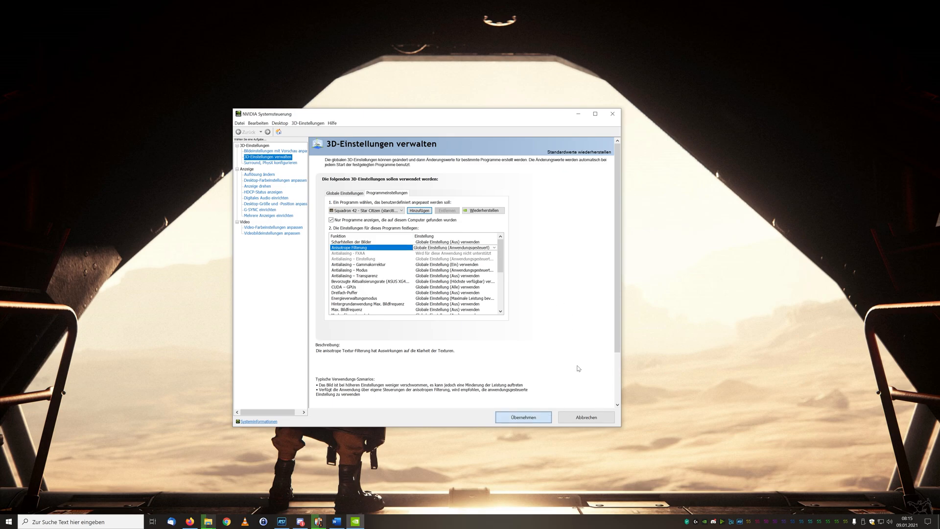
left_click(576, 420)
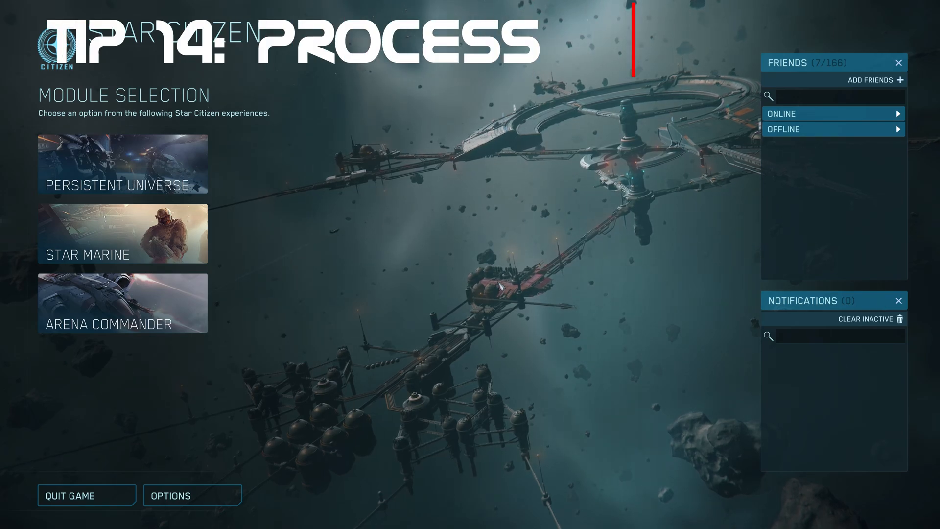
Start Task Manager via Ctrl+Alt+Del and jump to the details entry of StarCitizen.exe.
key("ctrl+alt+Delete")
left_click(463, 262)
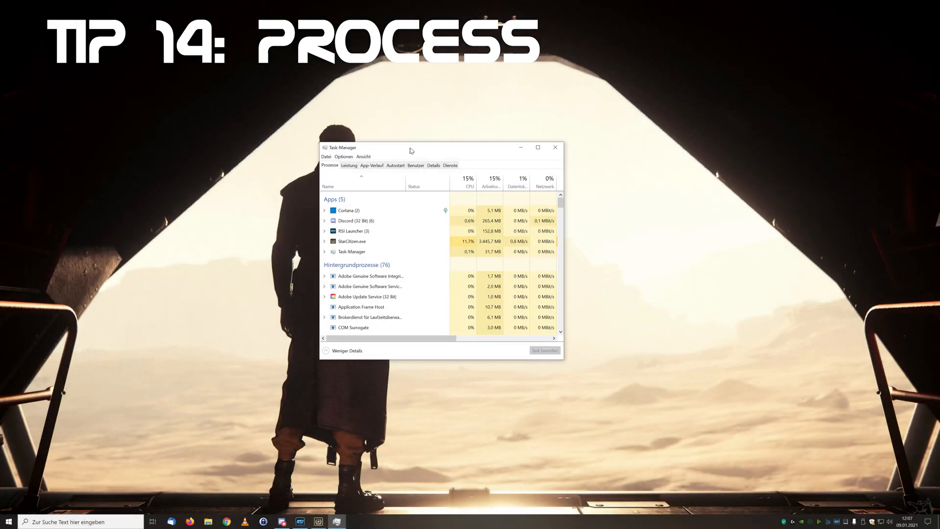
left_click(353, 241)
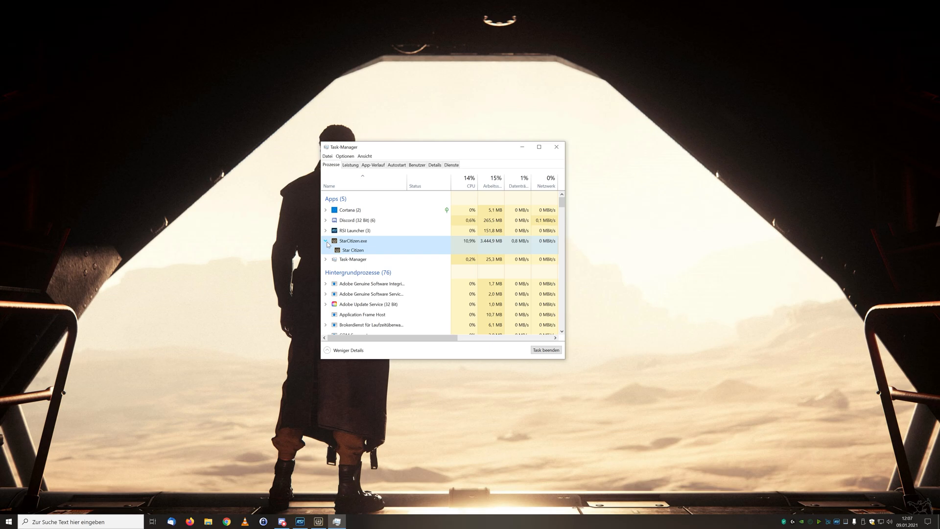
right_click(356, 242)
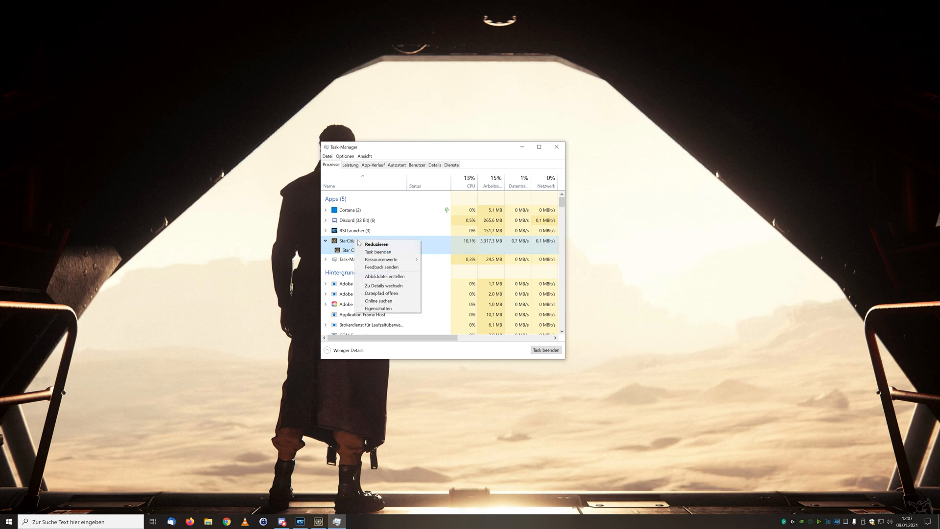
left_click(380, 286)
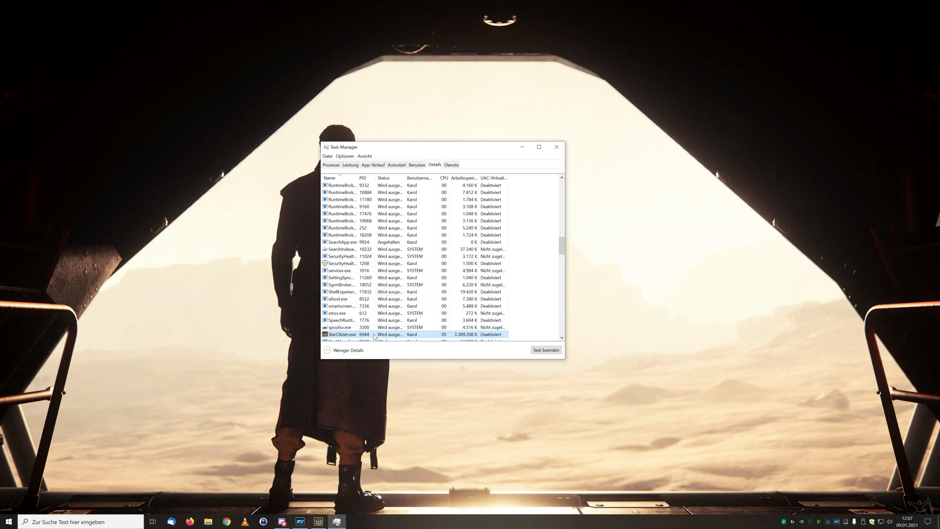
Set StarCitizen.exe priority to High, confirm it, and bring up its processor affinity dialog.
right_click(353, 336)
mouse_move(379, 363)
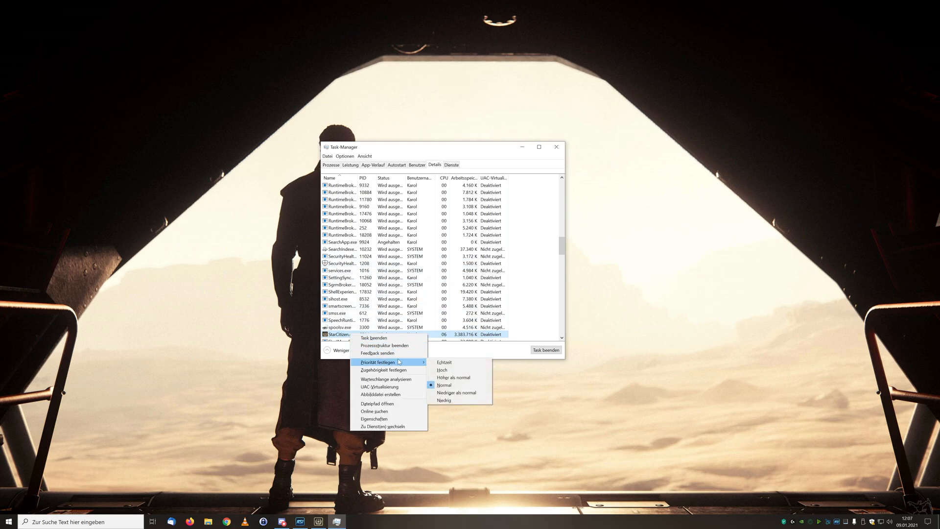
left_click(448, 370)
left_click(465, 275)
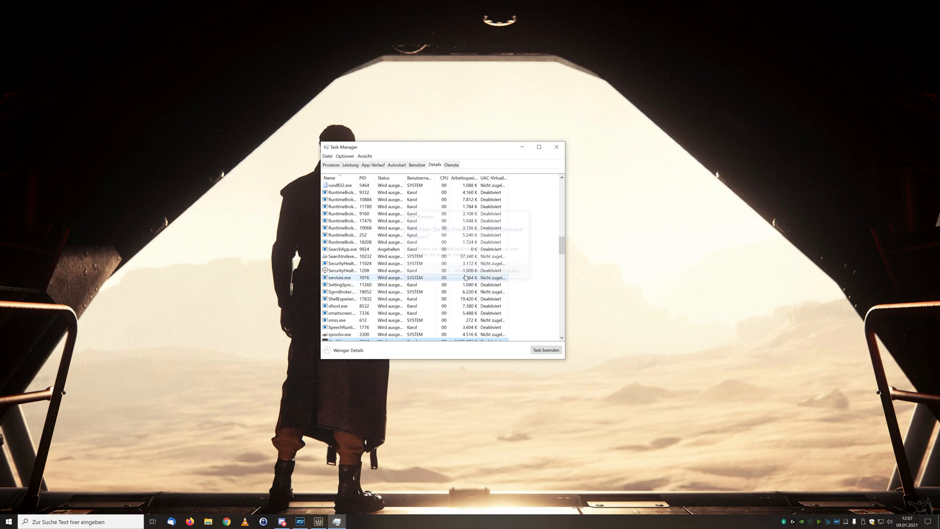
scroll(441, 279, "down", 2)
right_click(347, 298)
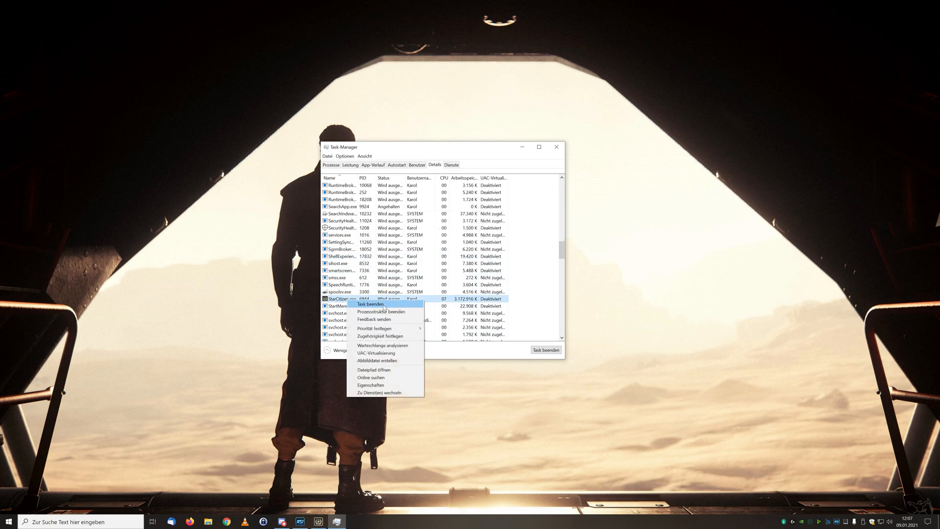
left_click(404, 338)
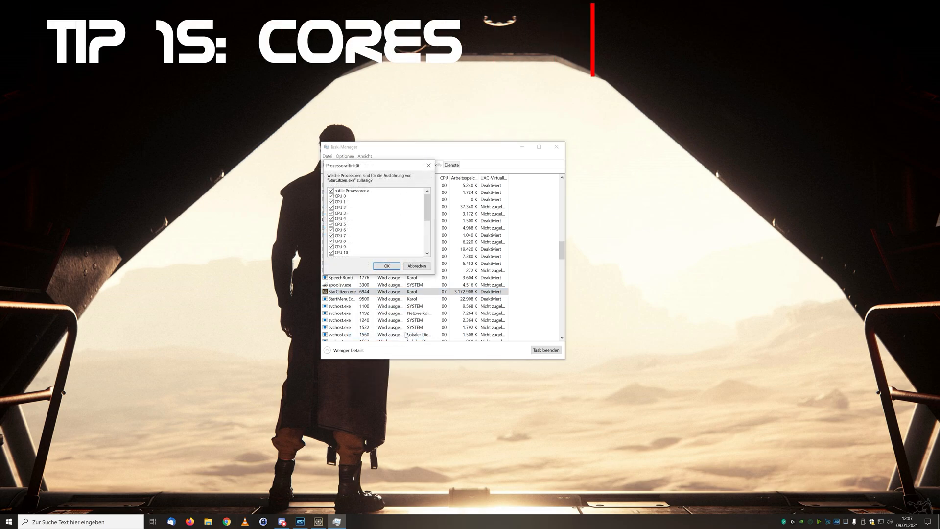
left_click_drag(428, 200, 429, 237)
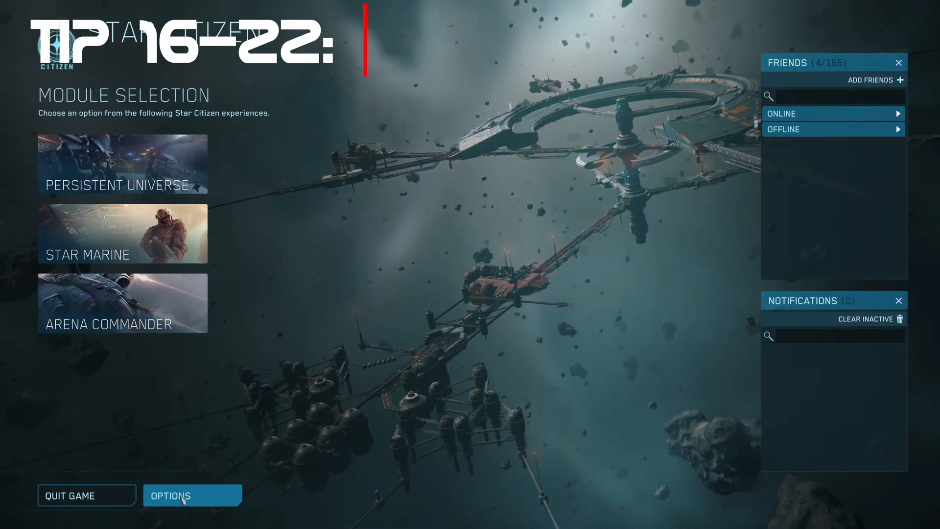
In the game's Graphics options set Window Mode to Borderless and keep 3840 x 2160 resolution.
left_click(184, 497)
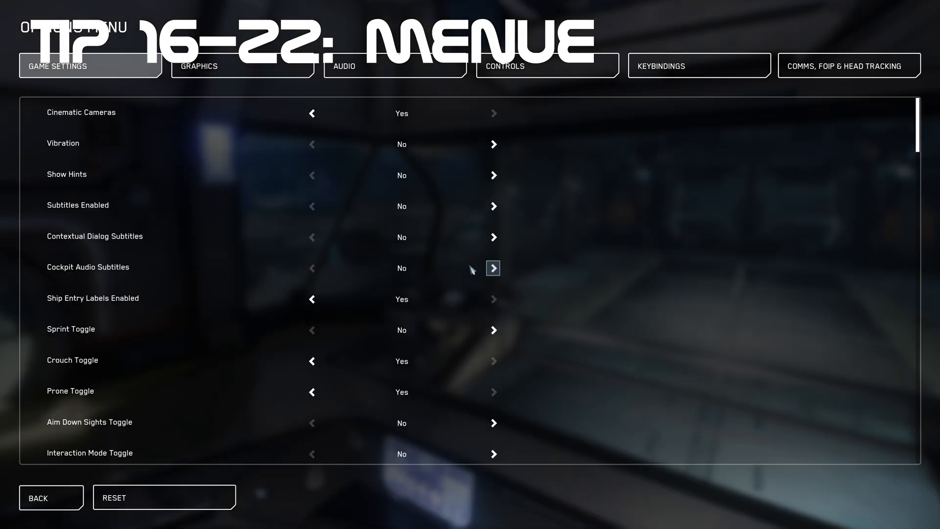
left_click(224, 68)
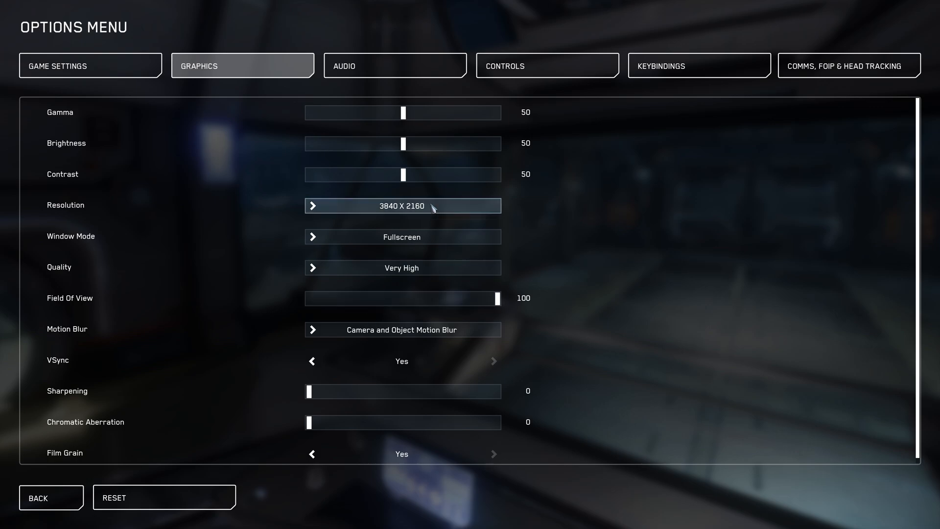
left_click(407, 241)
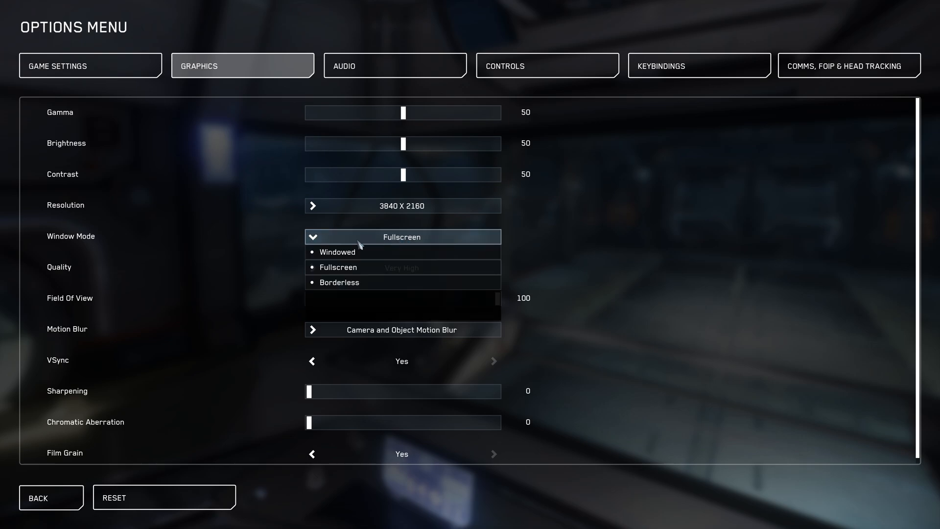
left_click(338, 283)
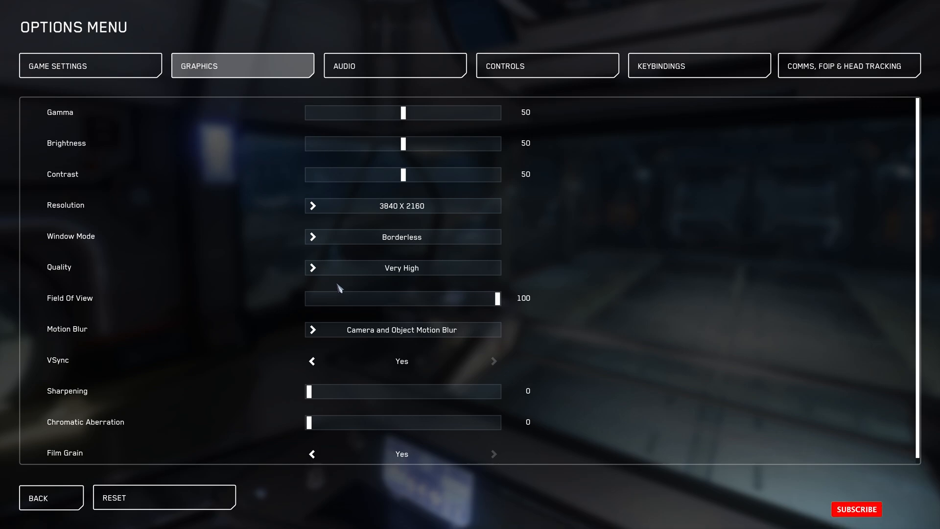
left_click(385, 209)
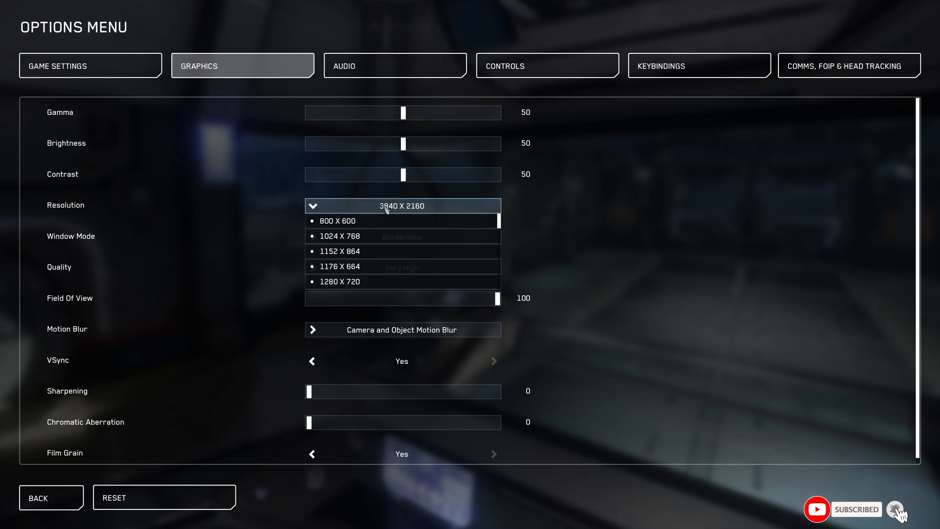
scroll(383, 242, "down", 3)
scroll(382, 250, "down", 3)
scroll(382, 256, "down", 3)
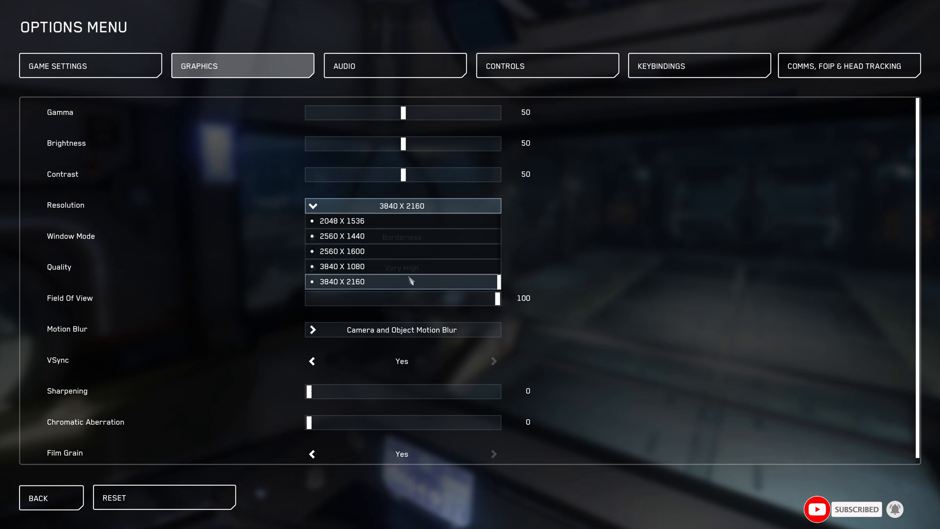
left_click(346, 282)
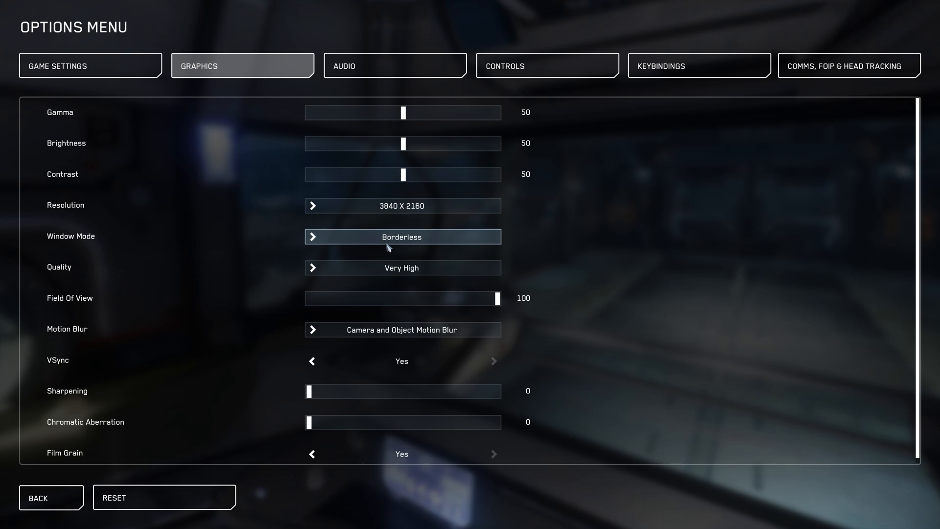
Set Motion Blur Off, VSync No (confirmed) and Film Grain No, then leave the options via BACK.
left_click(395, 333)
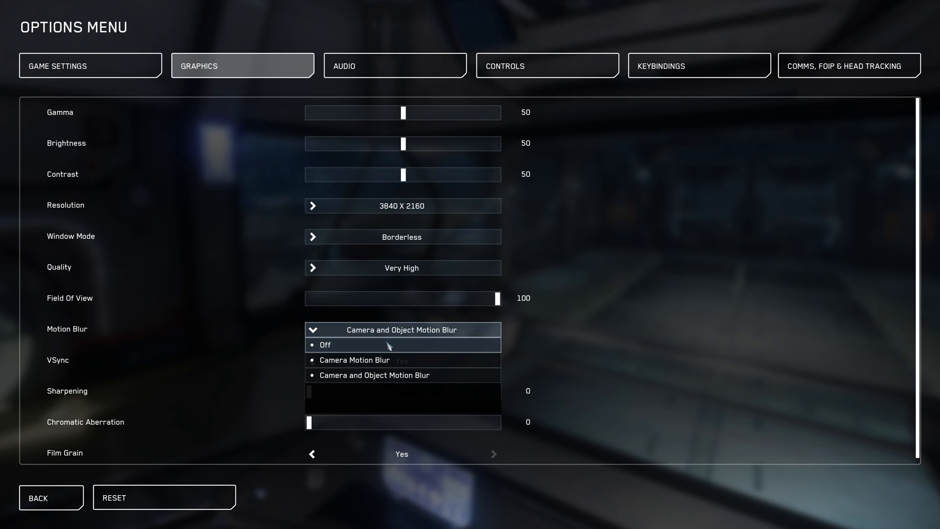
left_click(338, 346)
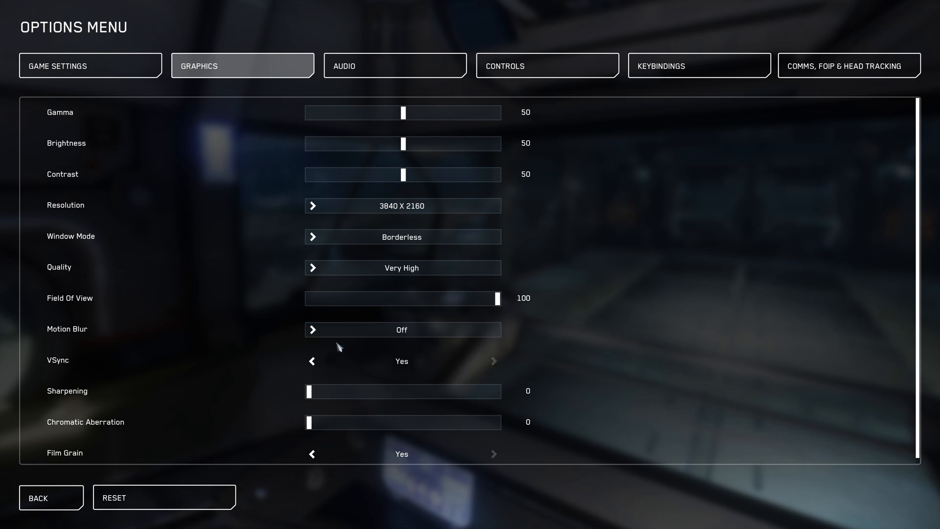
left_click(312, 361)
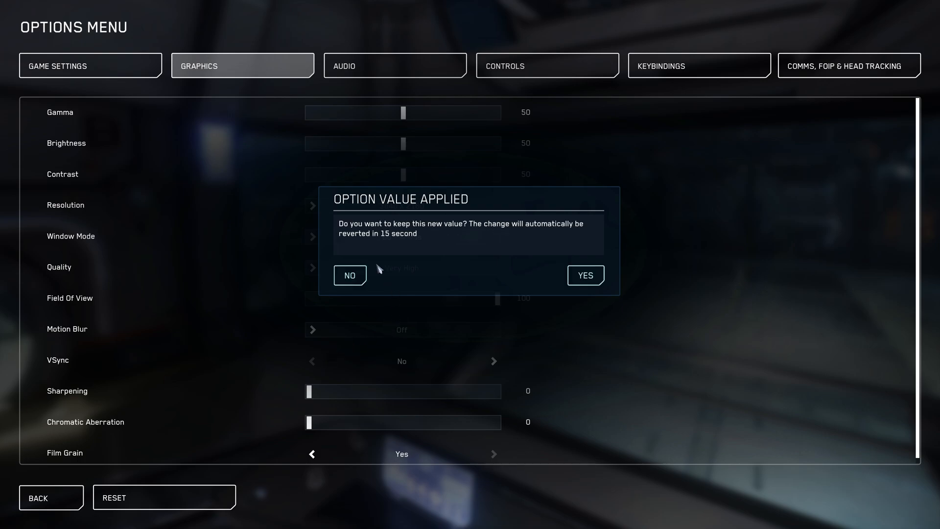
left_click(586, 276)
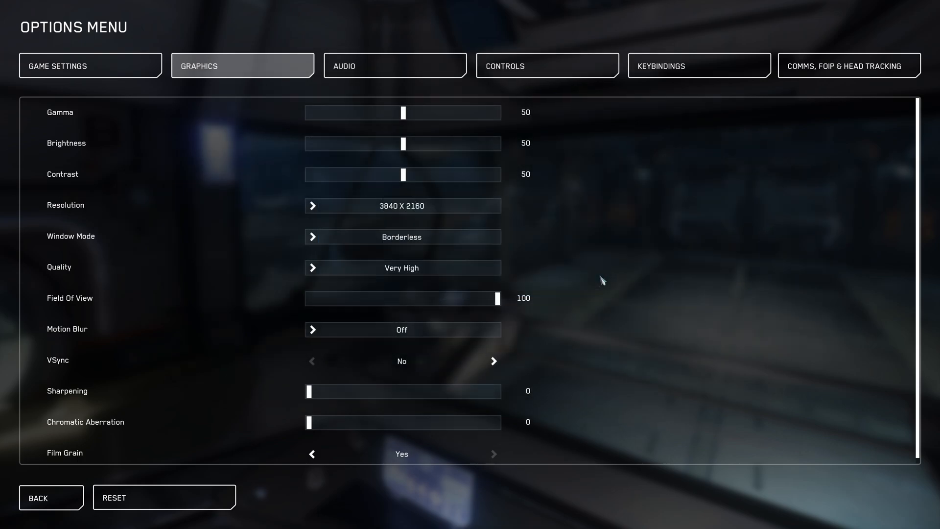
scroll(283, 356, "down", 1)
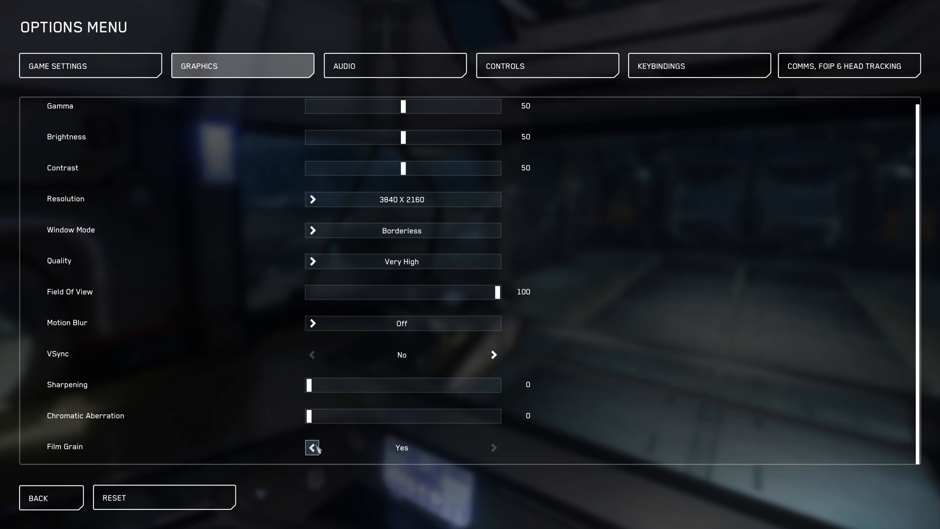
left_click(313, 448)
left_click(79, 504)
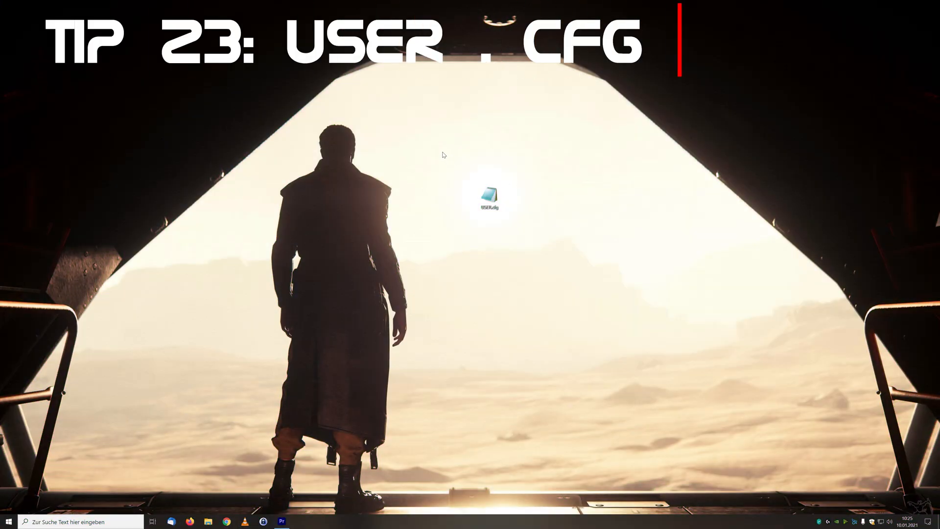
left_click_drag(444, 153, 547, 252)
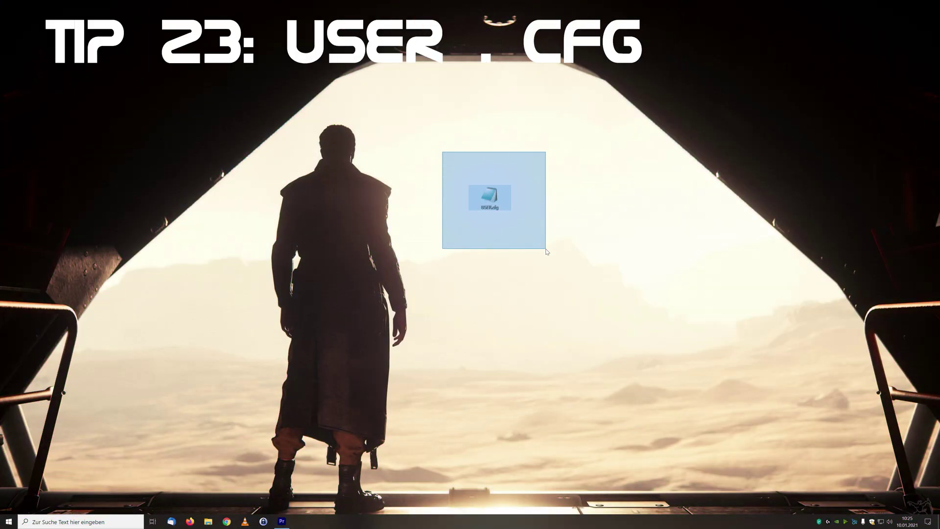
Open USER.cfg in Notepad and append '/Standard Settings' to the 'Standard Einstellungen' heading.
double_click(490, 197)
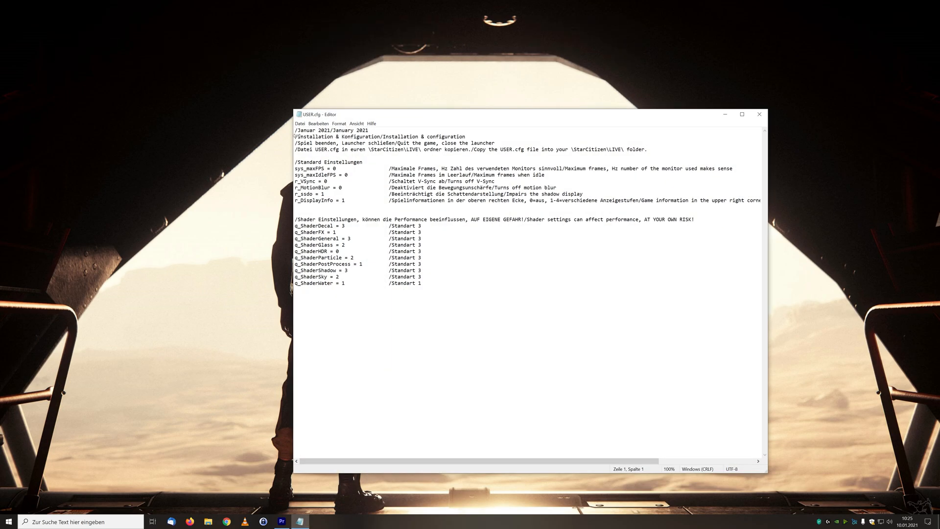
left_click_drag(296, 131, 423, 283)
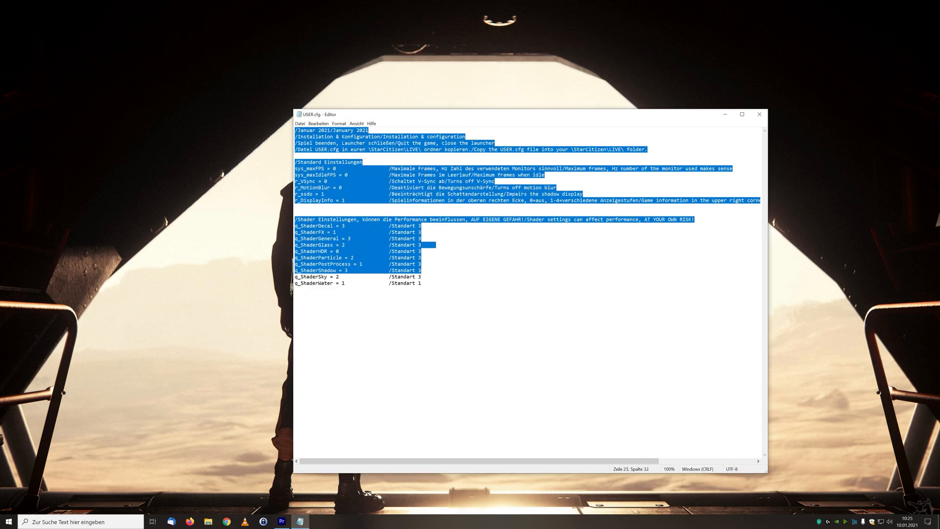
left_click(342, 130)
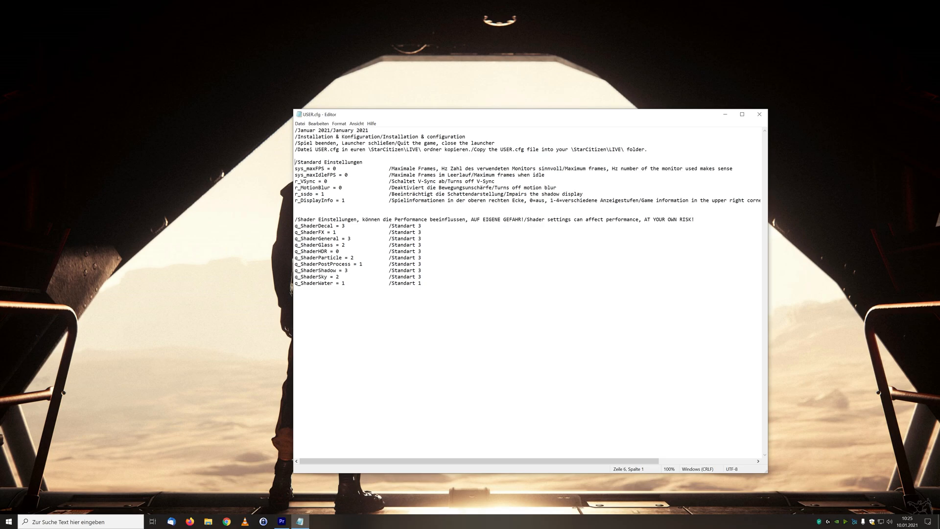
key("shift+End")
key("End")
type("/S")
Highlight the standard settings and shader settings lines in USER.cfg for review.
left_click_drag(298, 168, 626, 200)
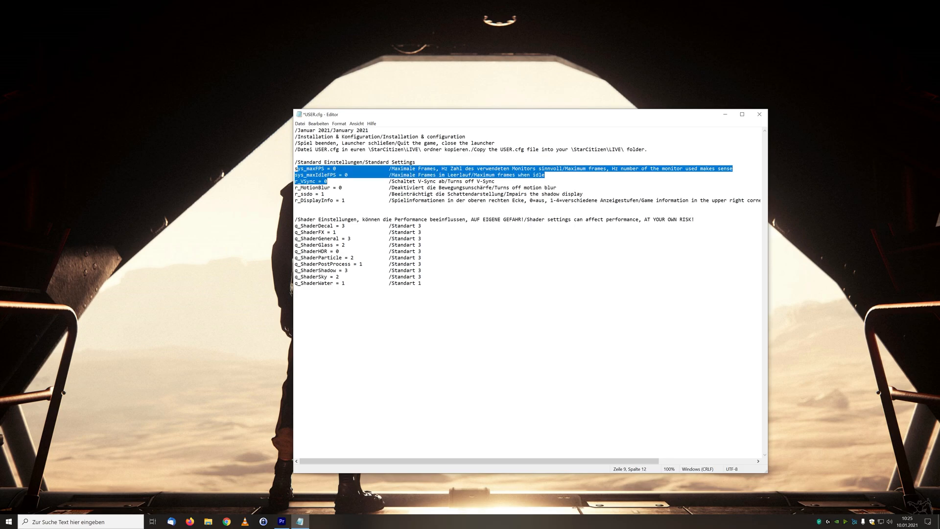
left_click(626, 201)
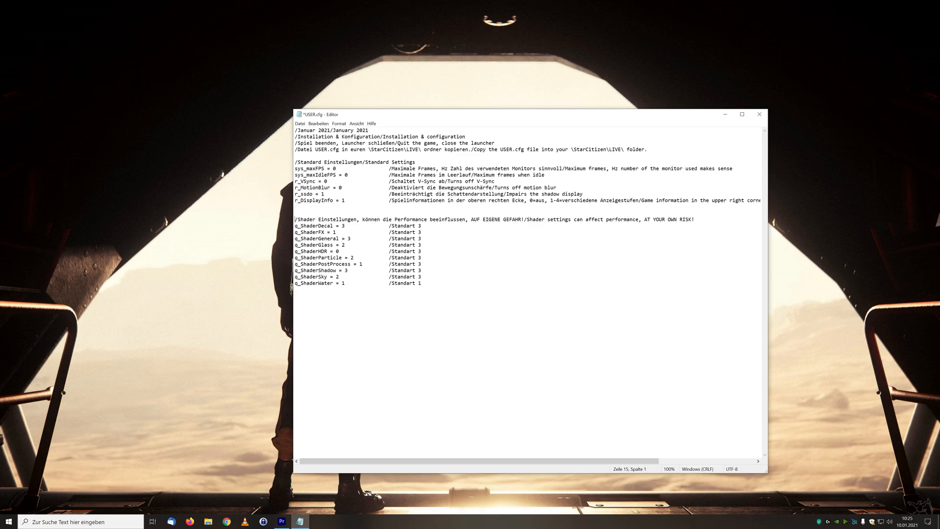
left_click_drag(296, 219, 421, 278)
left_click(422, 277)
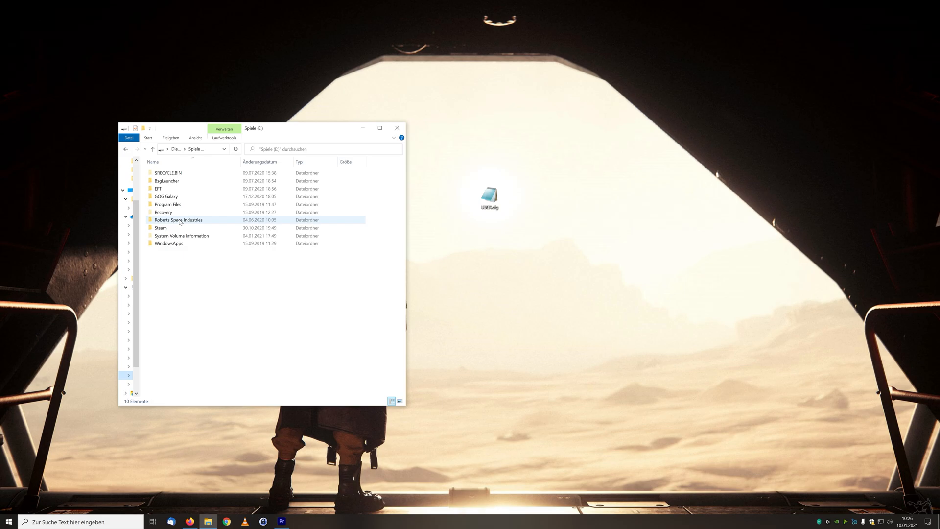
Browse to Roberts Space Industries > StarCitizen > LIVE and drag USER.cfg from the desktop into it.
left_click(179, 221)
double_click(180, 221)
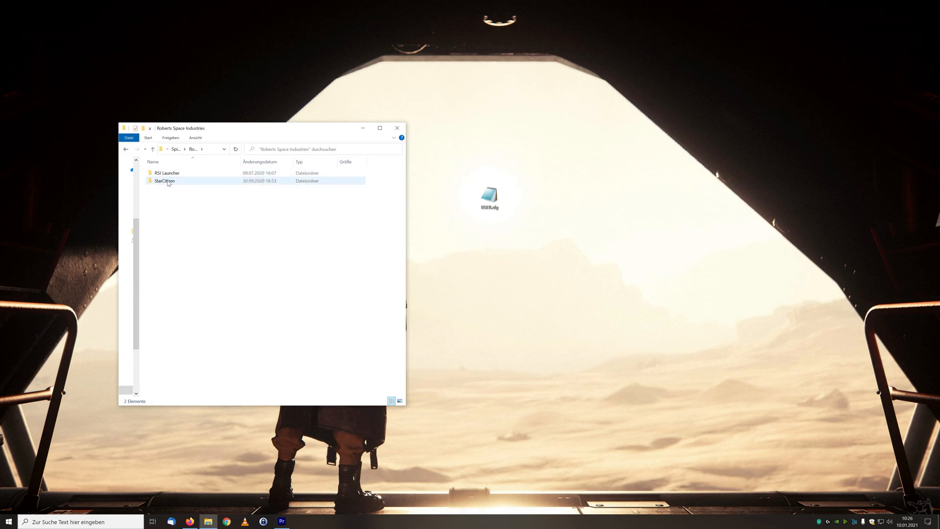
double_click(168, 181)
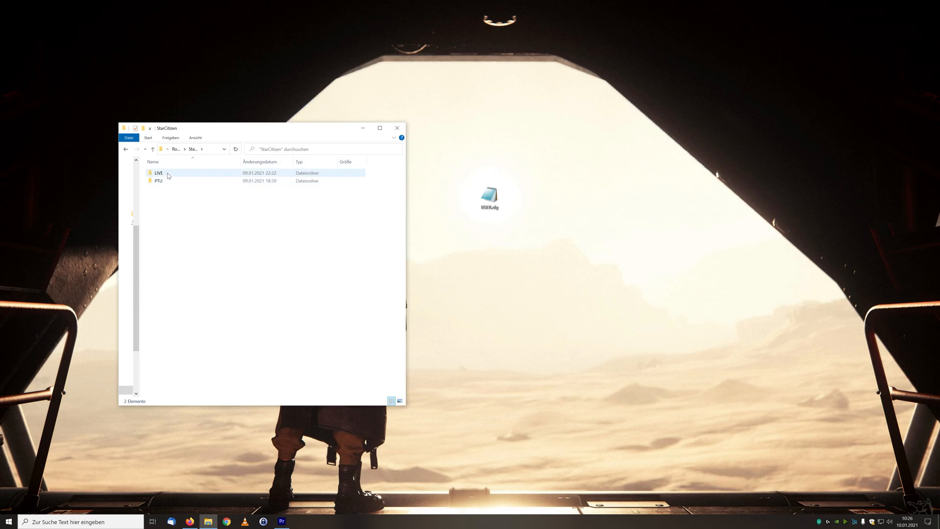
double_click(168, 175)
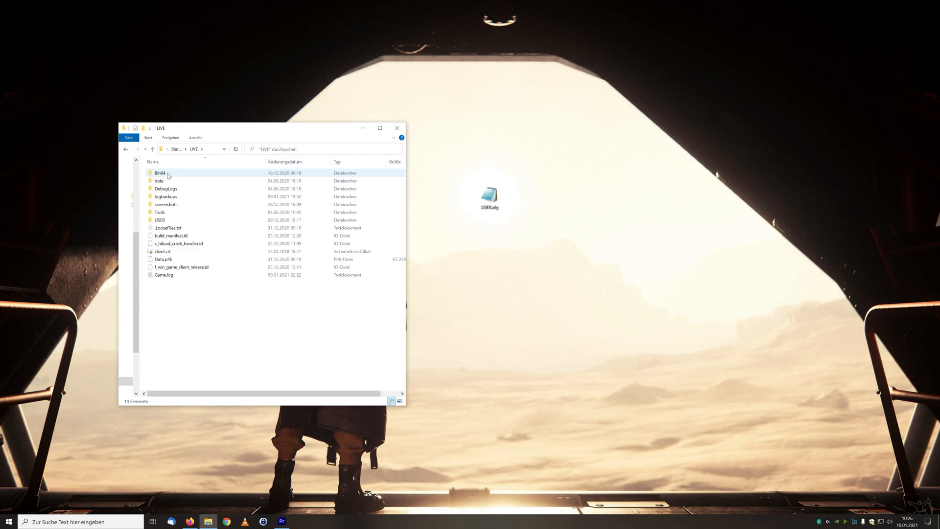
mouse_move(490, 197)
left_mouse_down()
mouse_move(507, 197)
mouse_move(253, 324)
left_mouse_up()
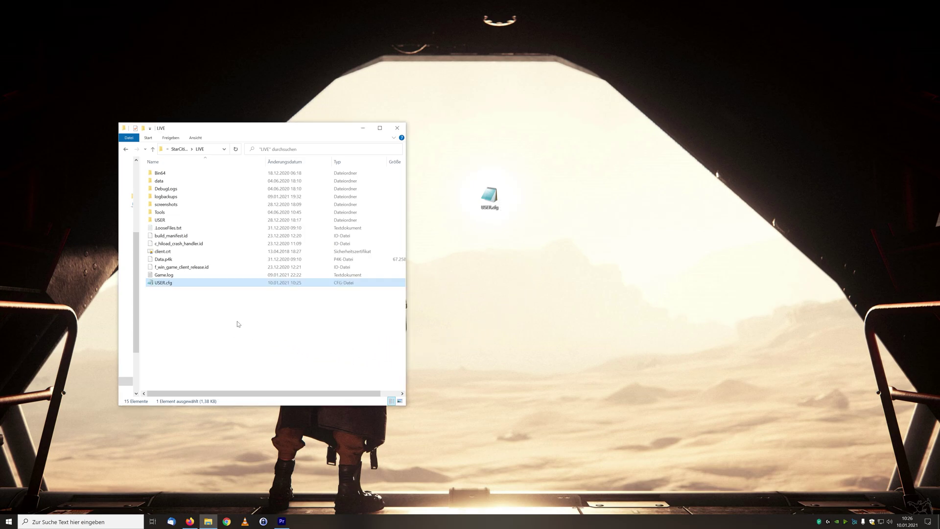
Open the copied USER.cfg with the Editor via Öffnen mit….
right_click(163, 285)
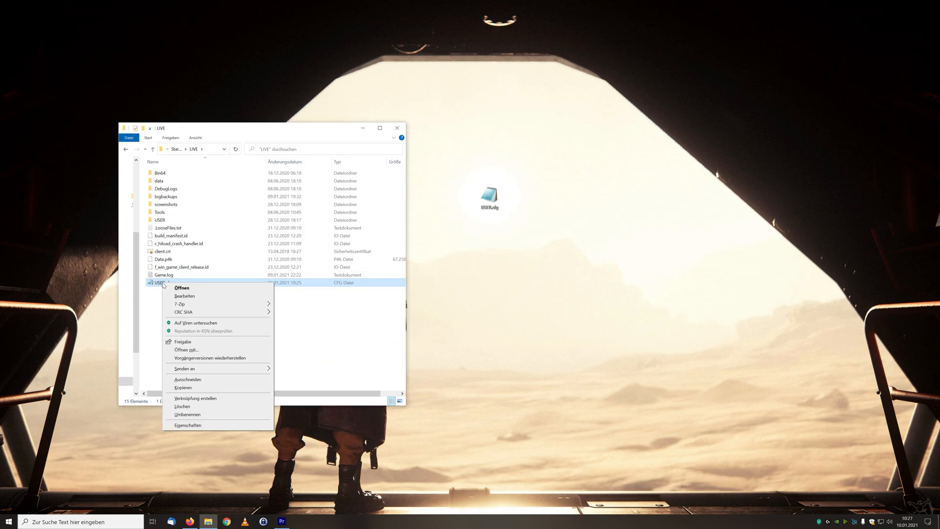
left_click(185, 350)
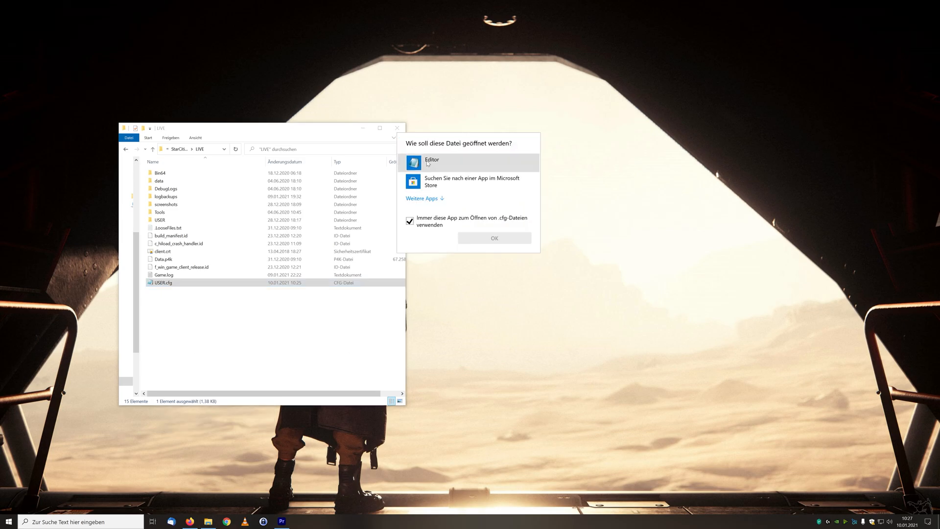
left_click(427, 161)
left_click(495, 238)
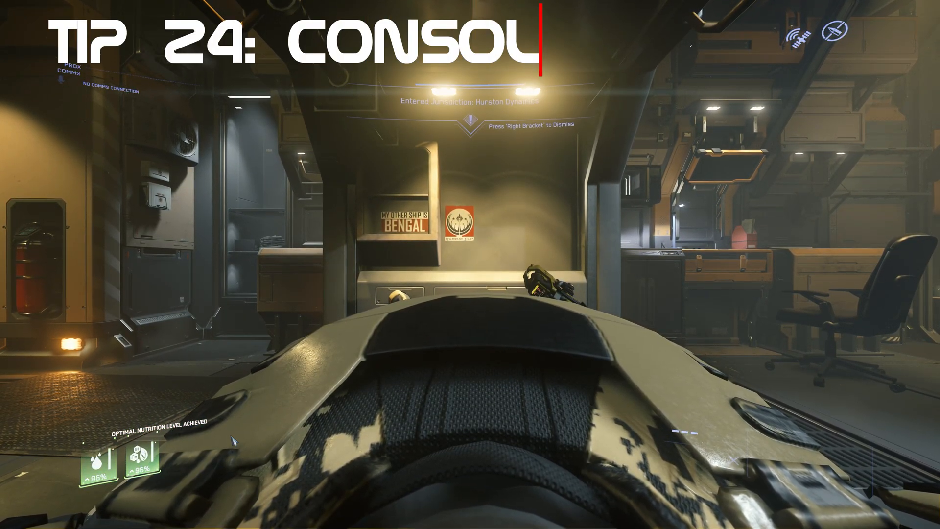
Run r_DisplayInfo 4 in the console and close it to show the stats overlay.
key("grave")
type("r_")
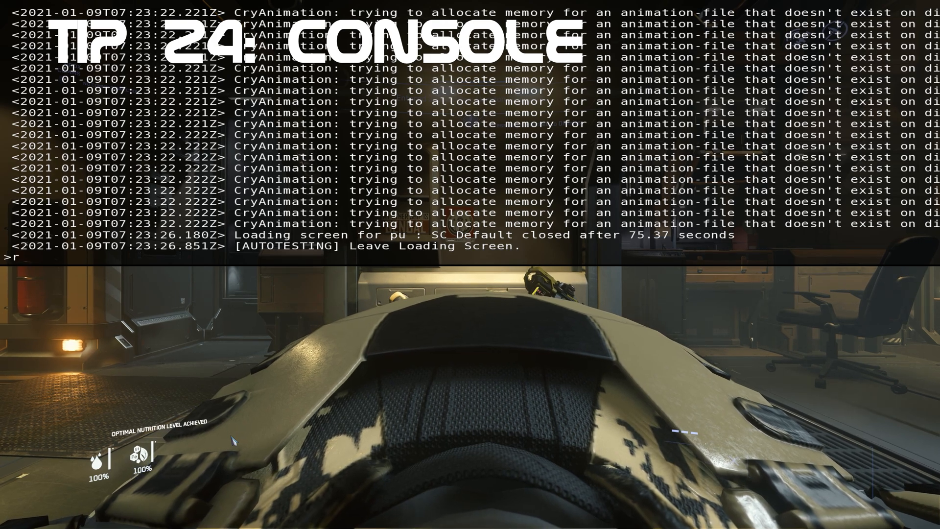
key("Tab")
type("4")
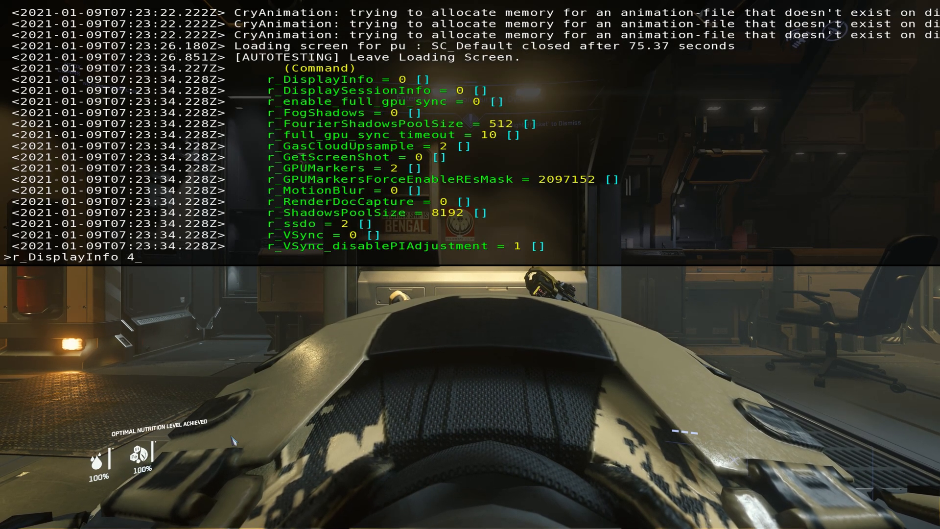
key("Return")
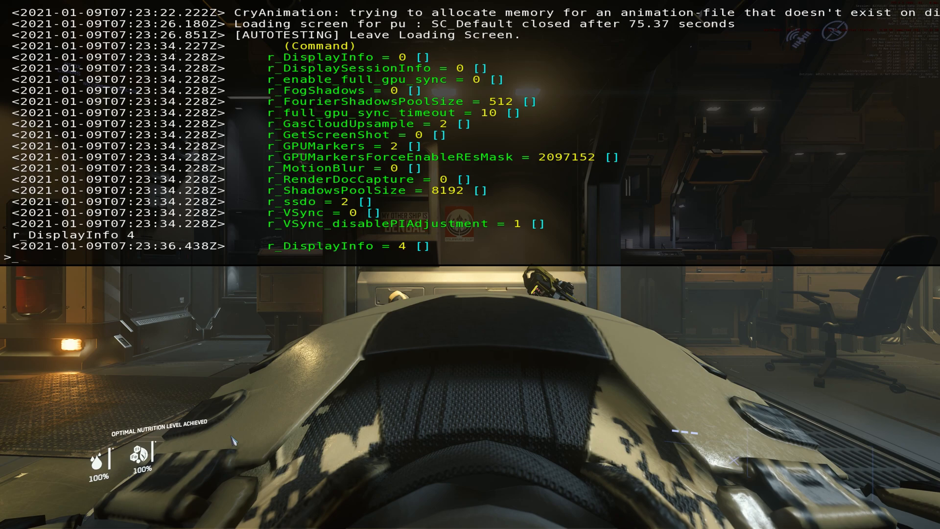
key("grave")
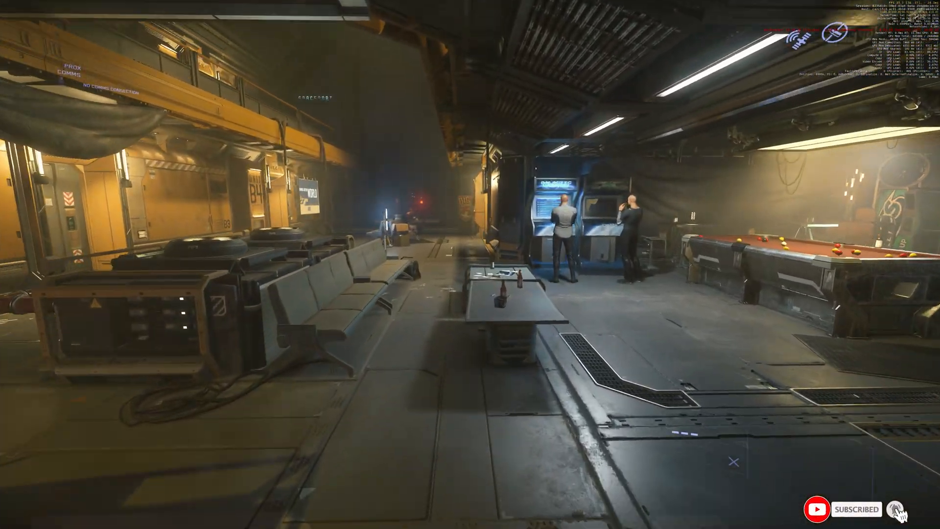
Walk the character through the hab corridors and up the stairs to the Level 06 elevator.
key("w")
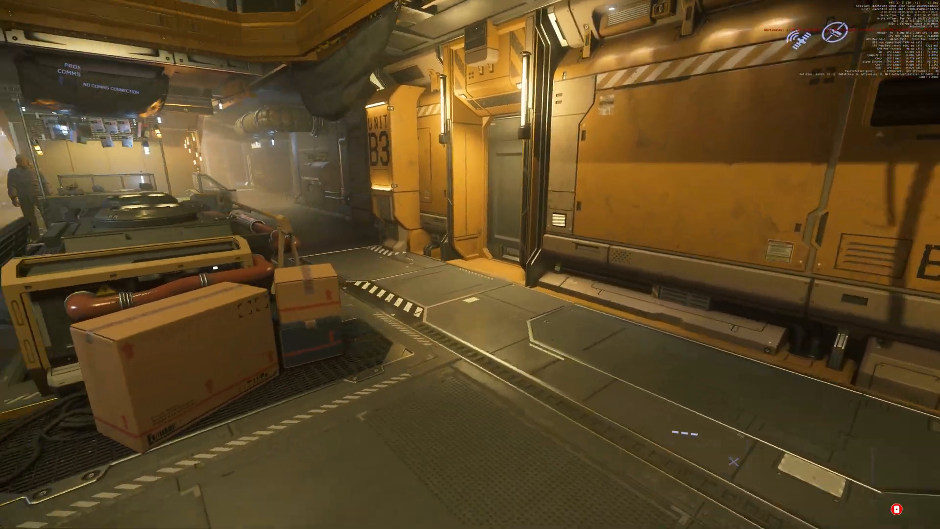
key("w")
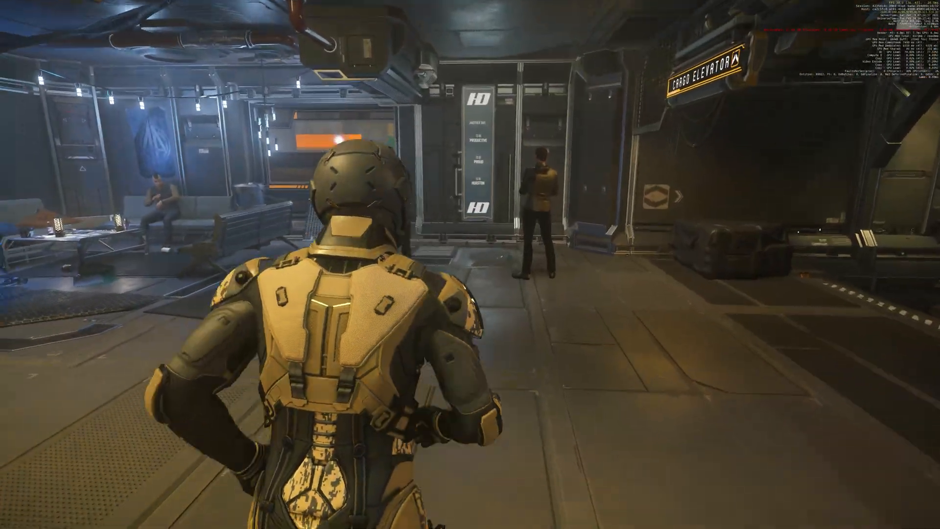
key("w")
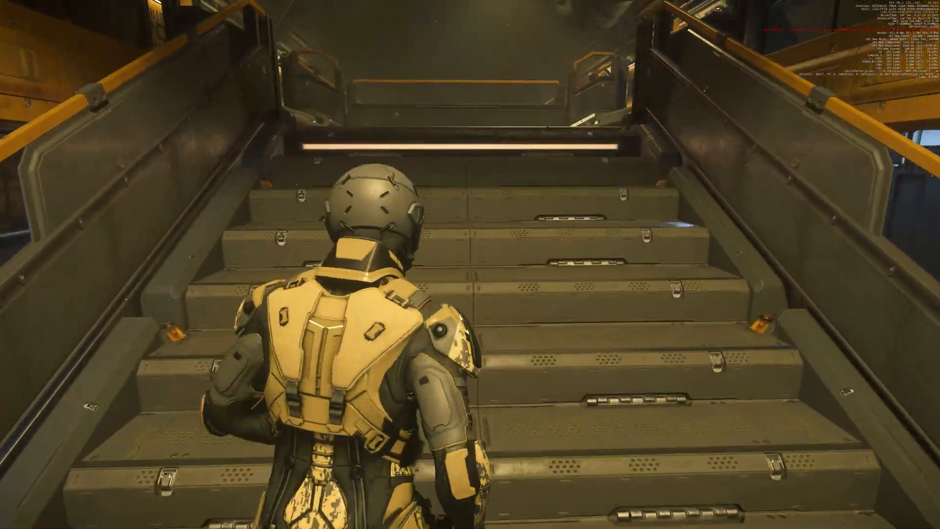
key("w")
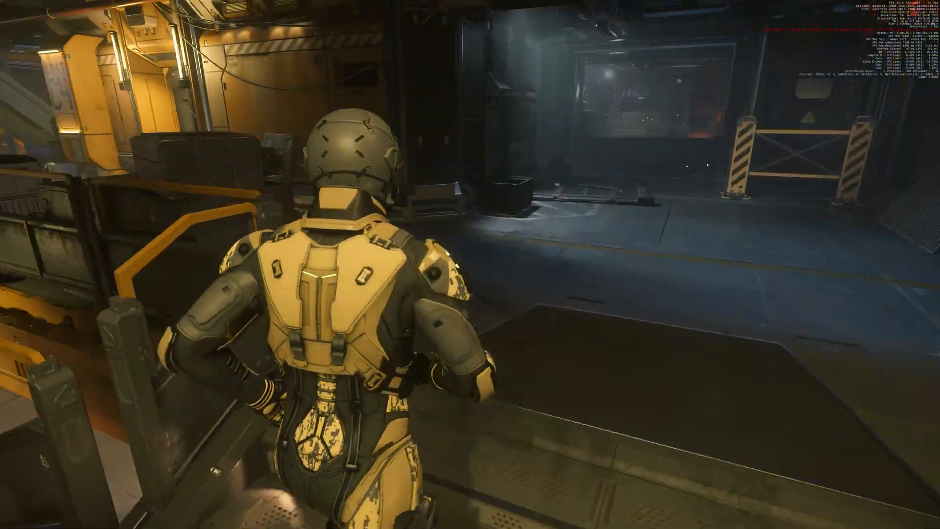
key("w")
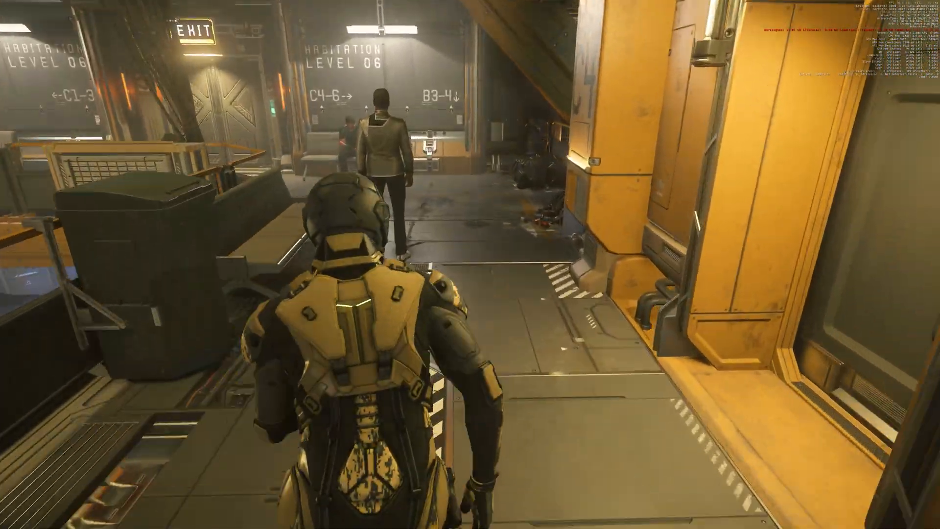
key("w")
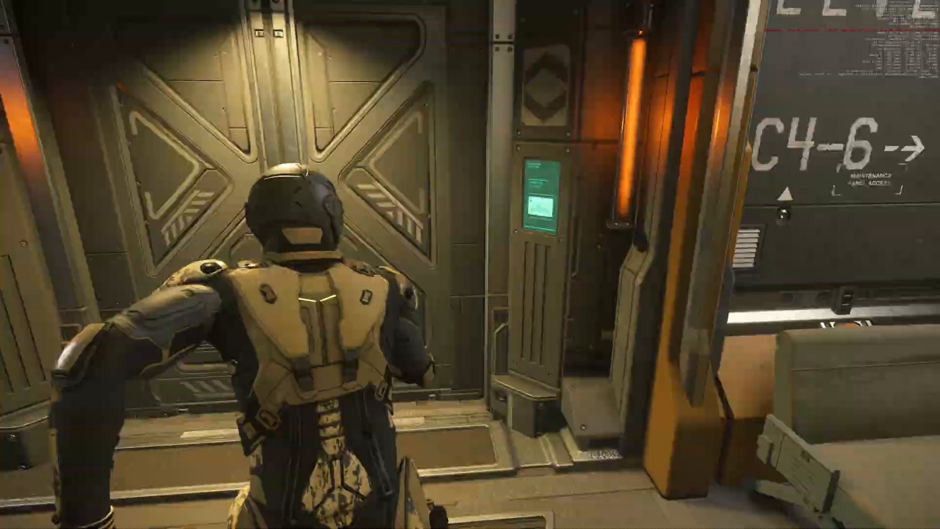
Enter the elevator in first-person view and send it to the Ground Floor.
key("F4")
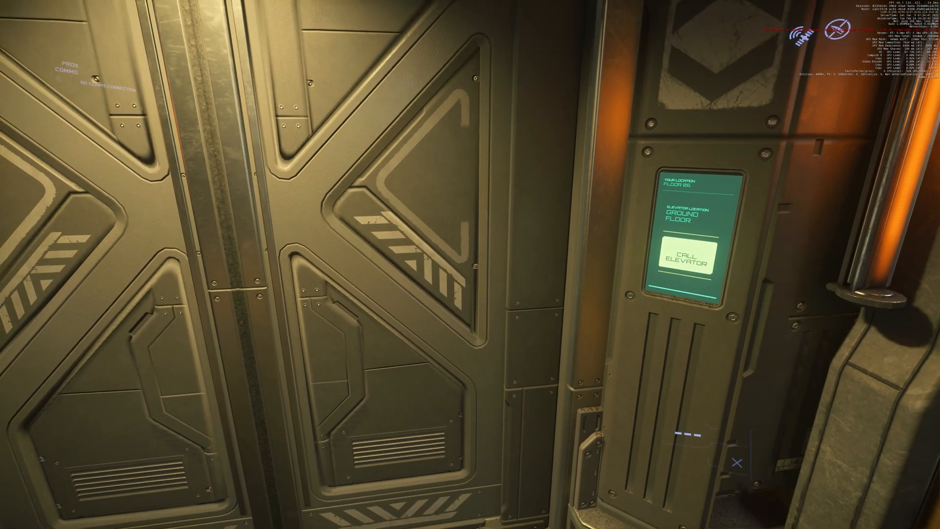
key("s")
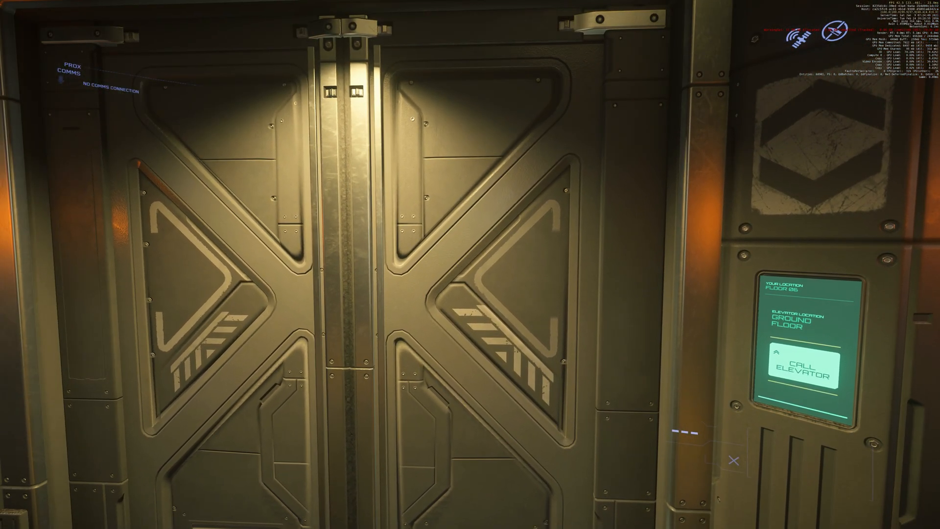
key("w")
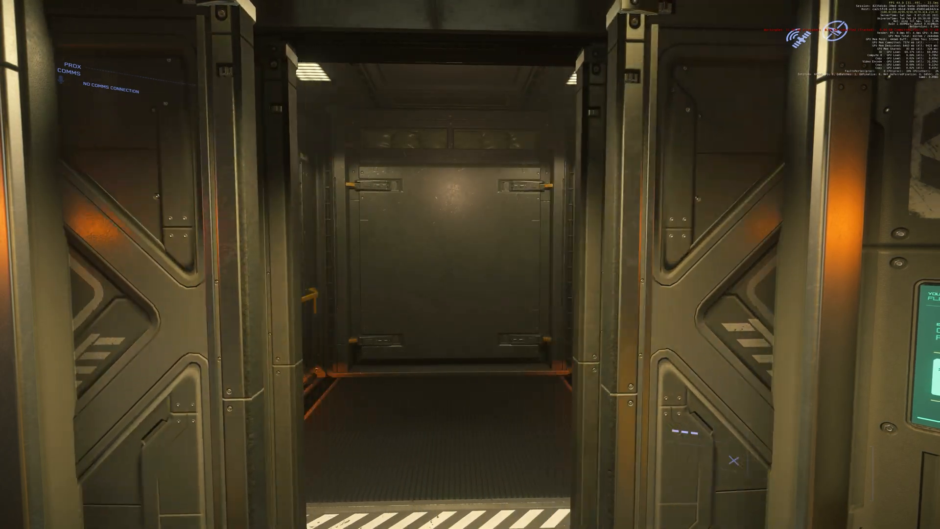
key("w")
key("w")
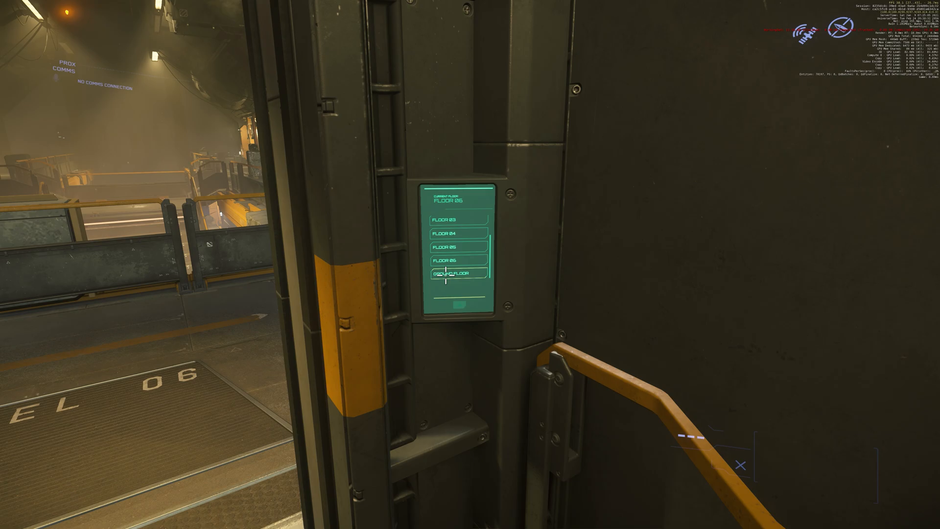
key("d")
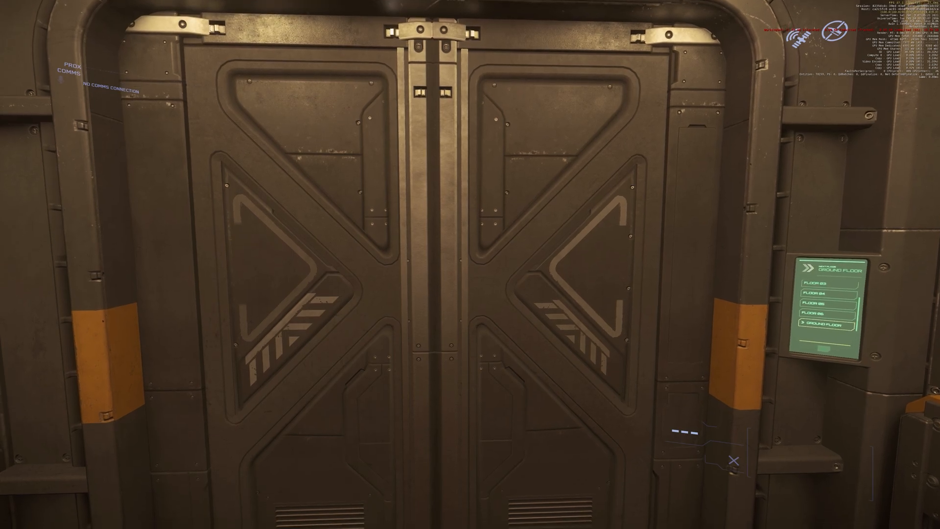
Leave the elevator and run through the hallway out onto the spaceport street.
key("w")
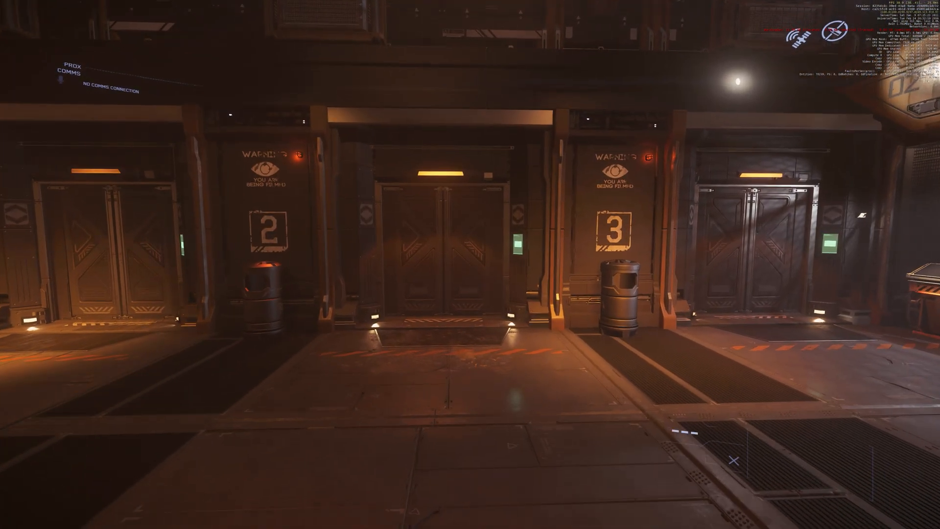
key("w")
key("F4")
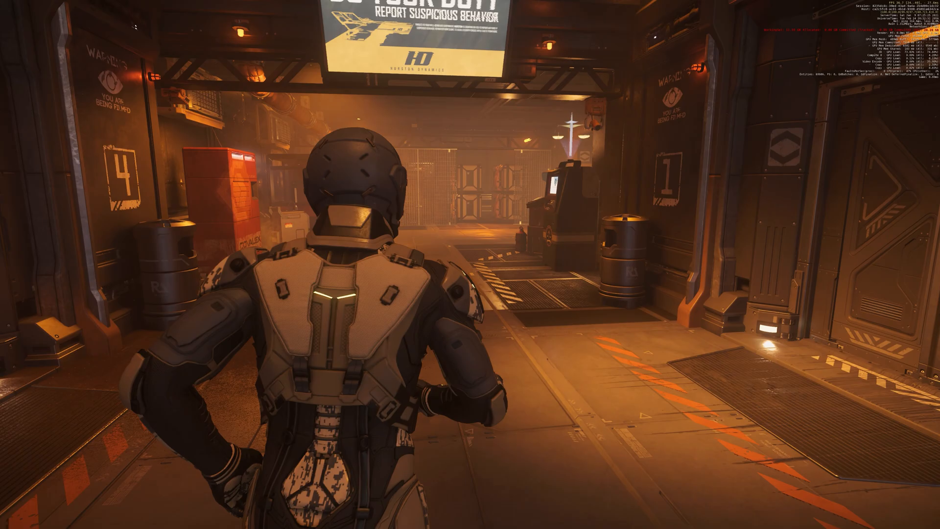
key("w")
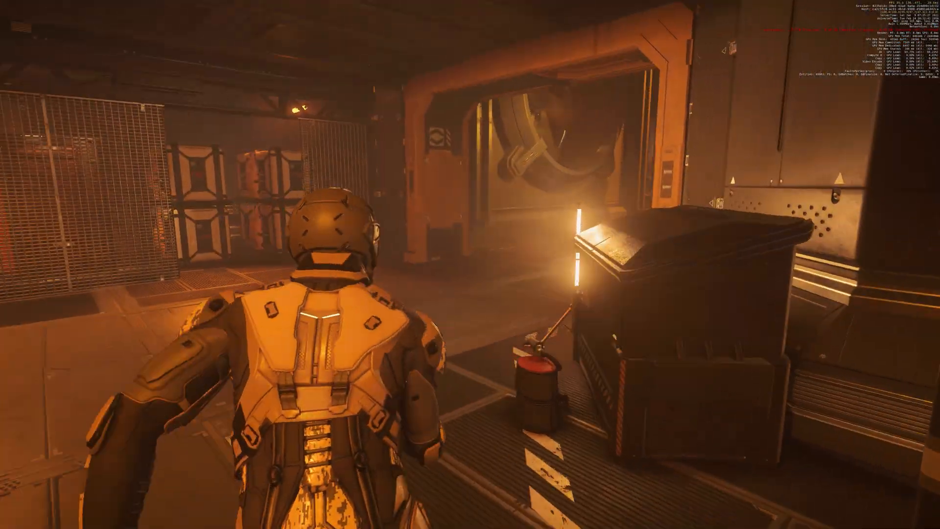
key("w")
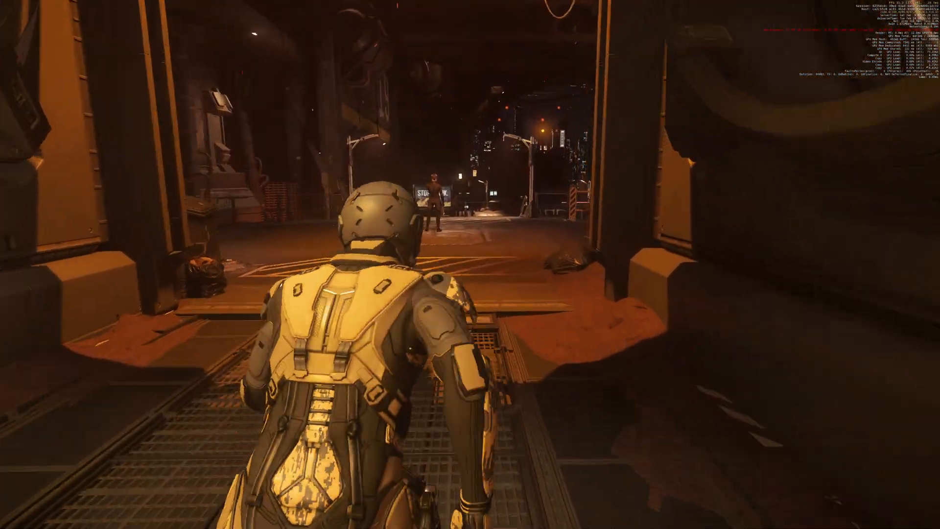
key("w")
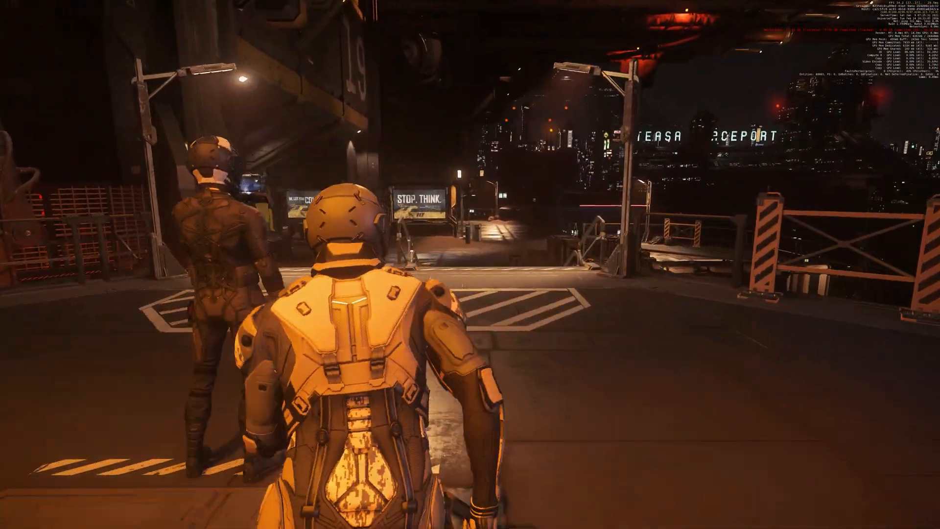
key("w")
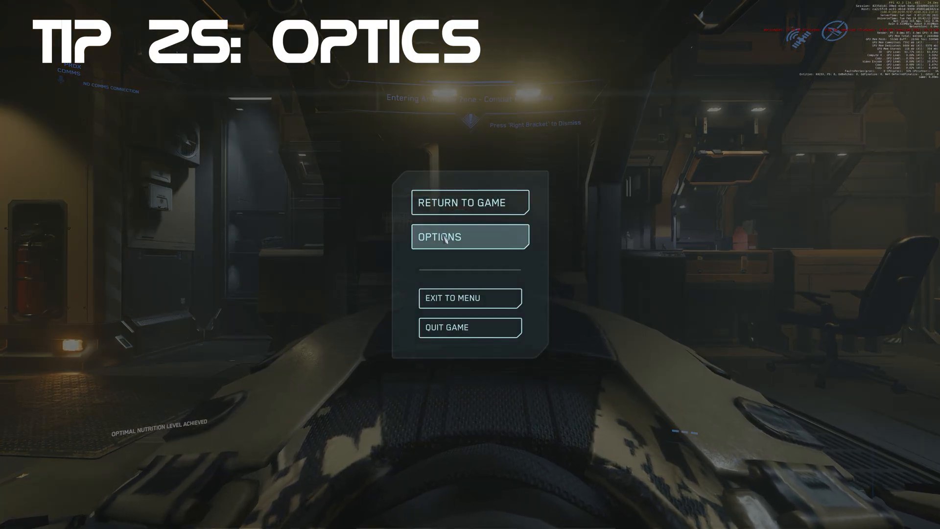
left_click(446, 237)
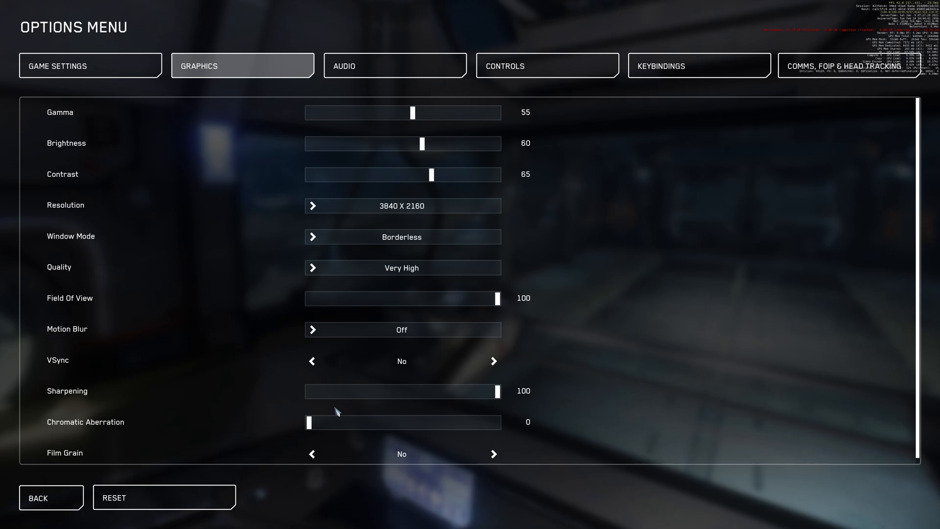
left_click(62, 502)
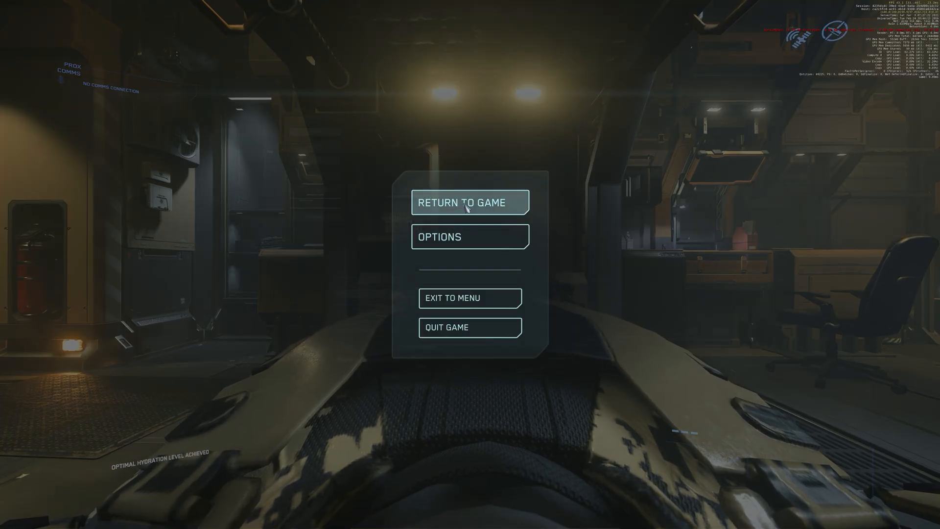
left_click(467, 206)
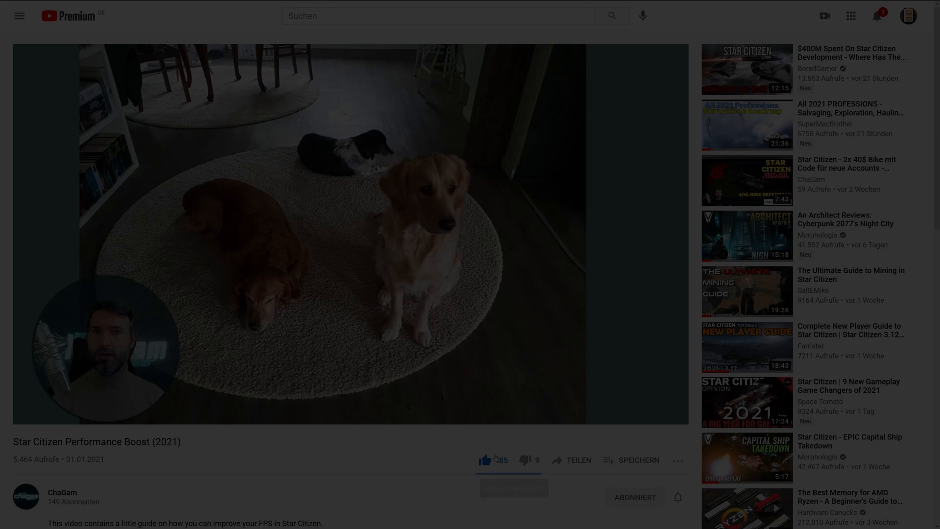
scroll(609, 401, "down", 2)
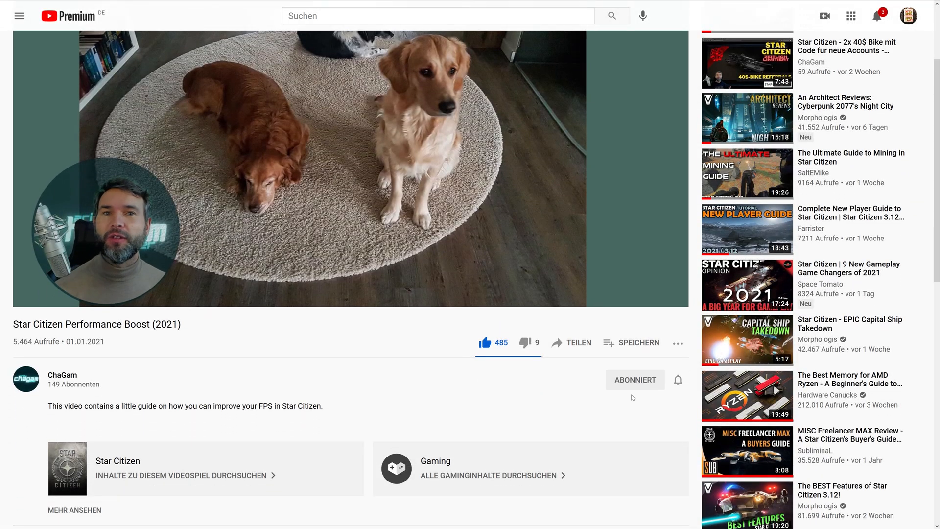